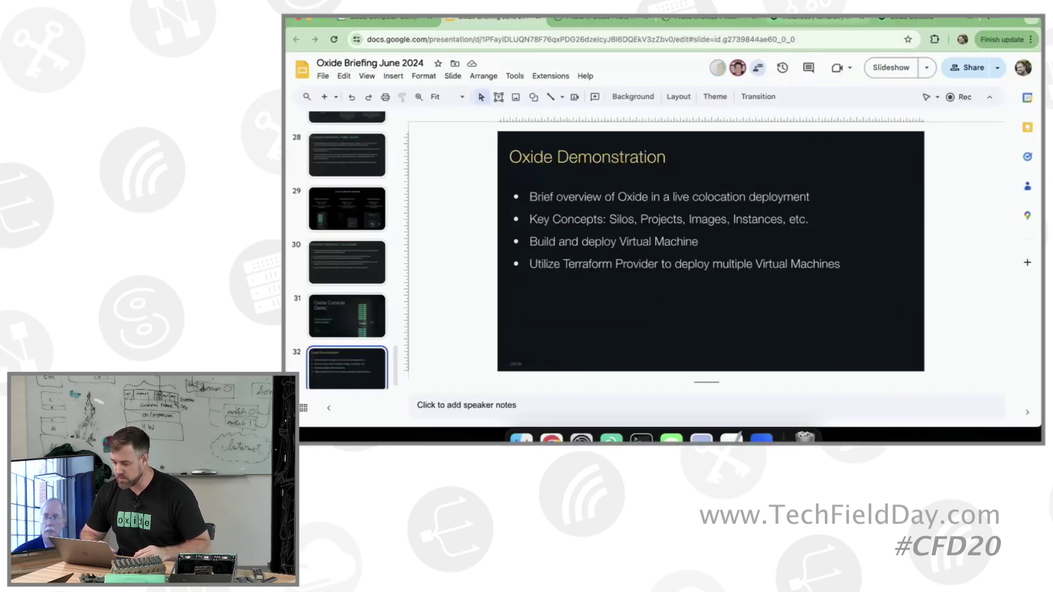
# Sign out of the sandbox Oxide Console and move to the admin console tab.
pyautogui.click(811, 17)
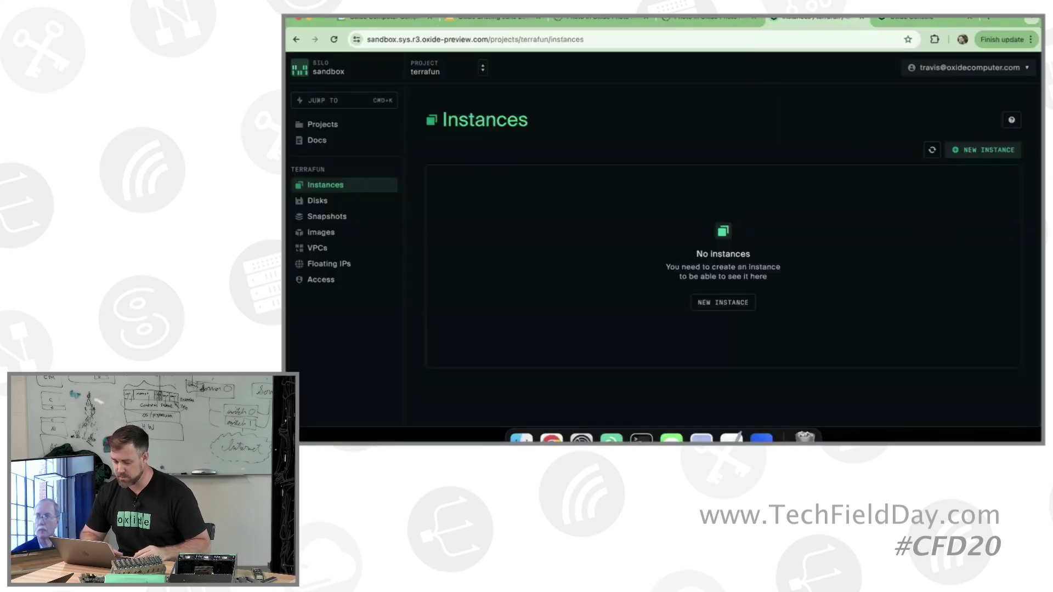
pyautogui.click(968, 68)
pyautogui.click(935, 108)
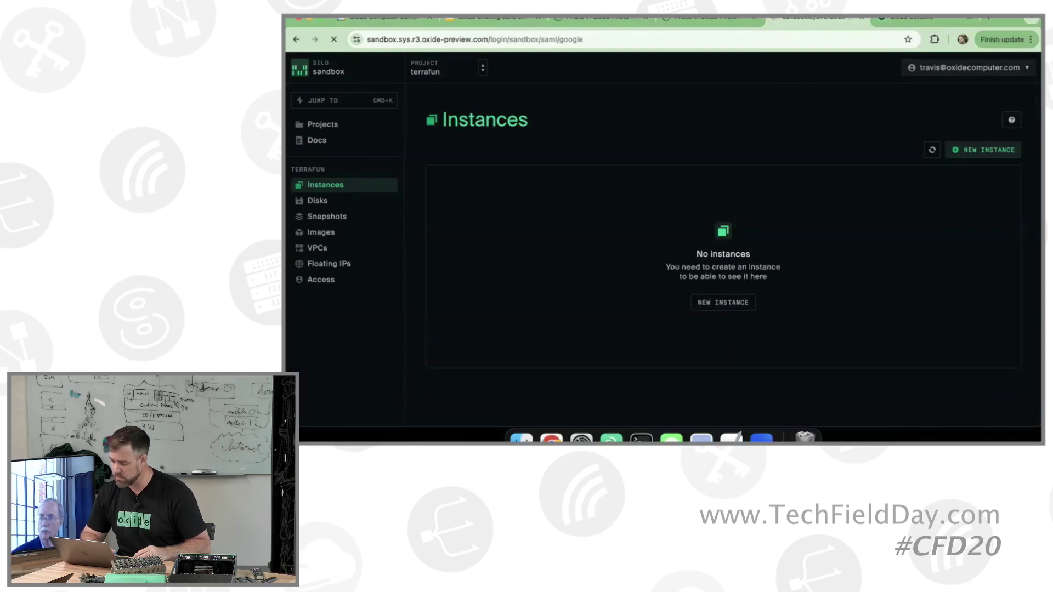
pyautogui.hotkey('ctrl', 'Tab')
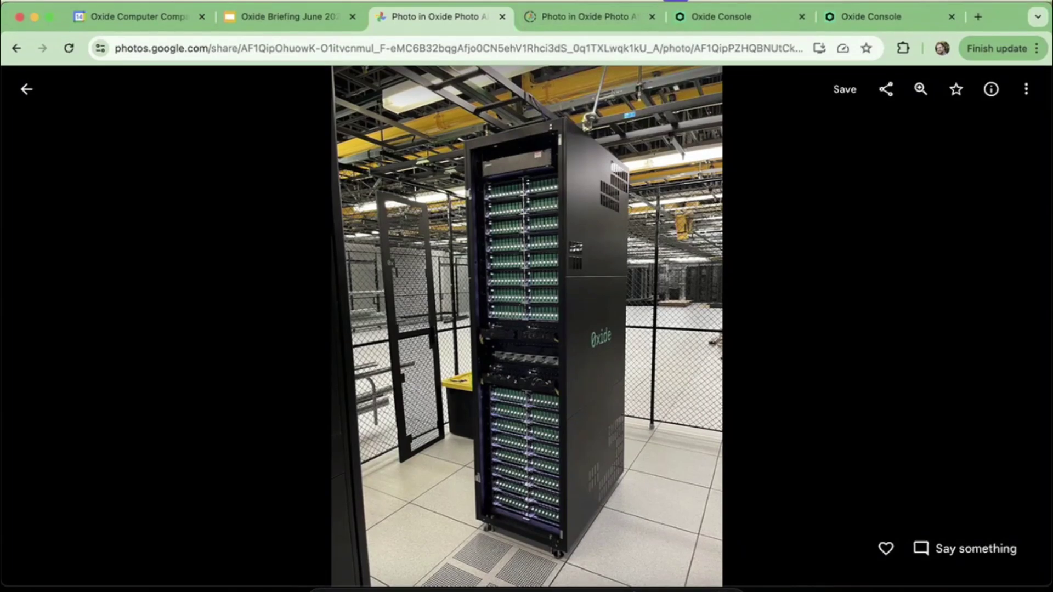
# Return to the Oxide Console admin sign-in tab.
pyautogui.click(871, 15)
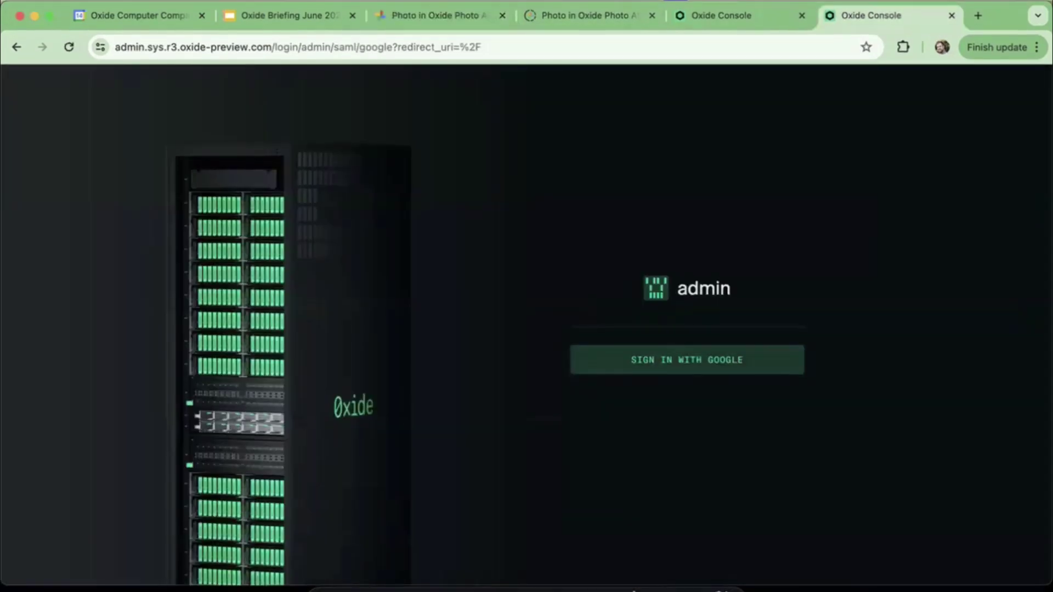
# Sign in to the admin silo with Google and switch to the System view of silos.
pyautogui.click(686, 361)
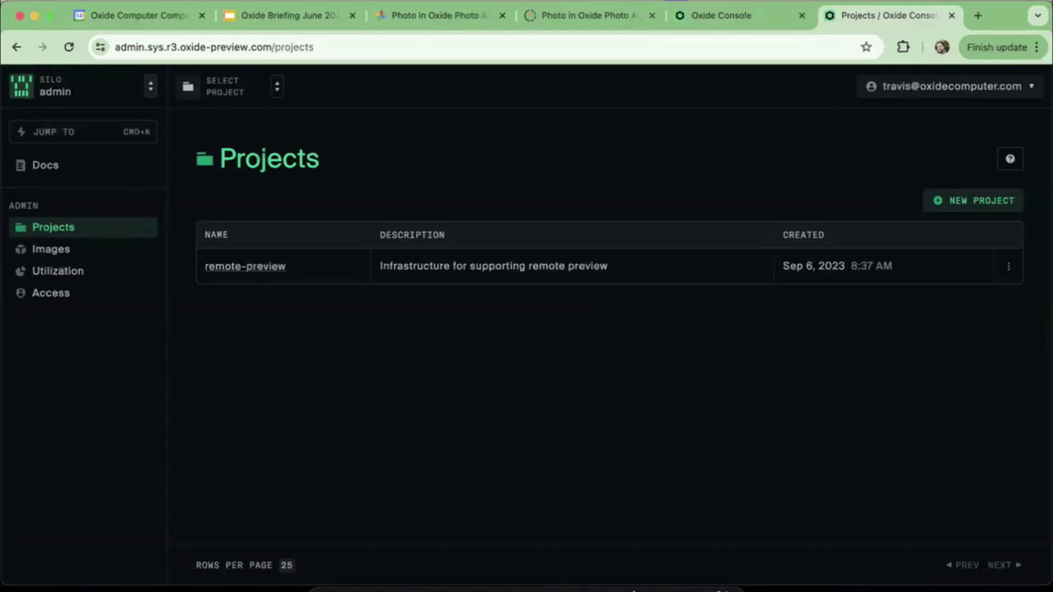
pyautogui.click(150, 86)
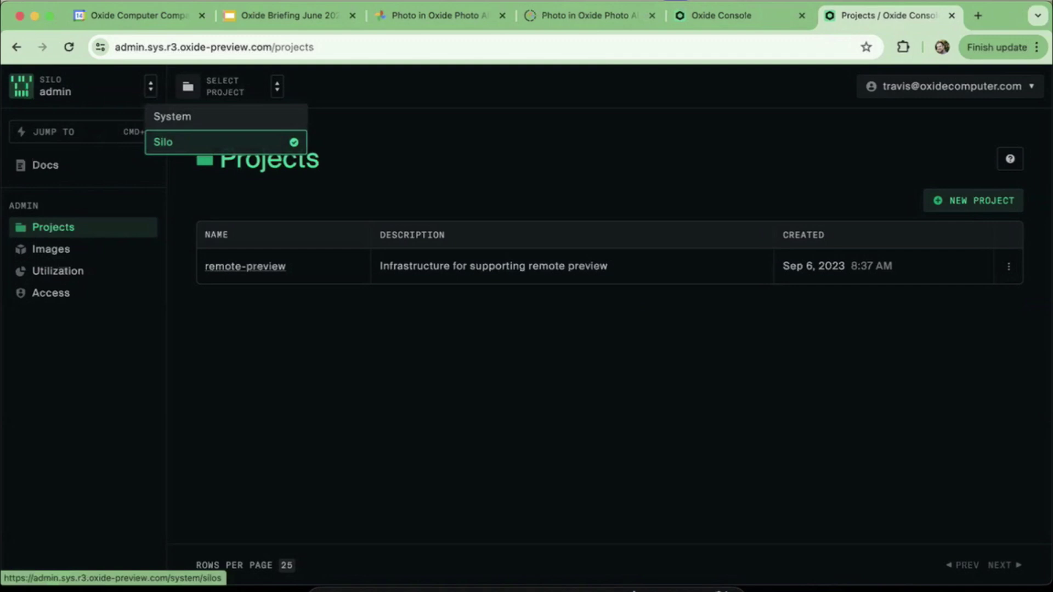
pyautogui.click(172, 116)
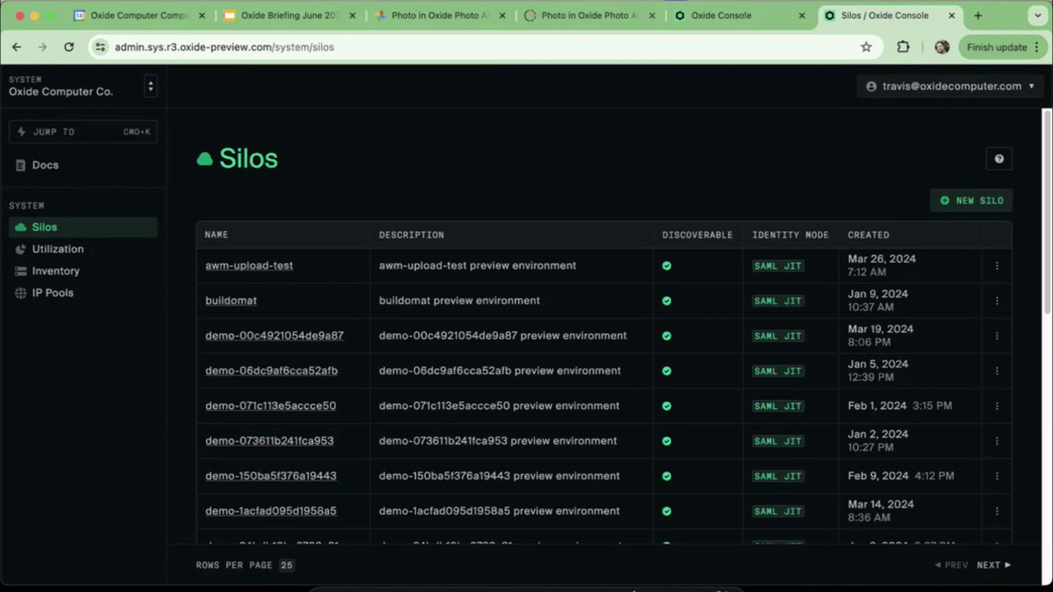
pyautogui.click(972, 200)
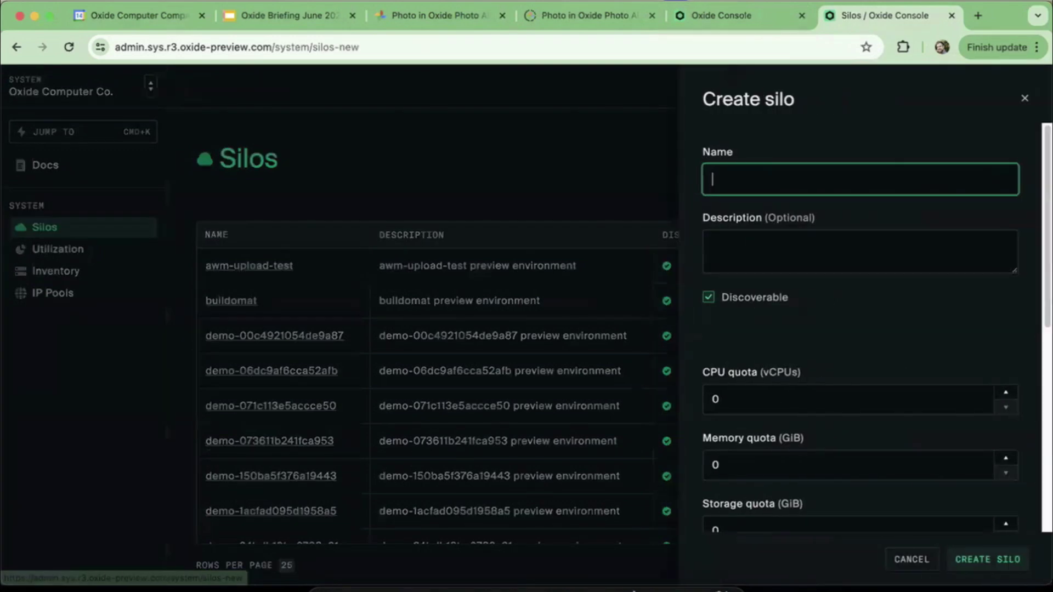
pyautogui.scroll(-2, 859, 329)
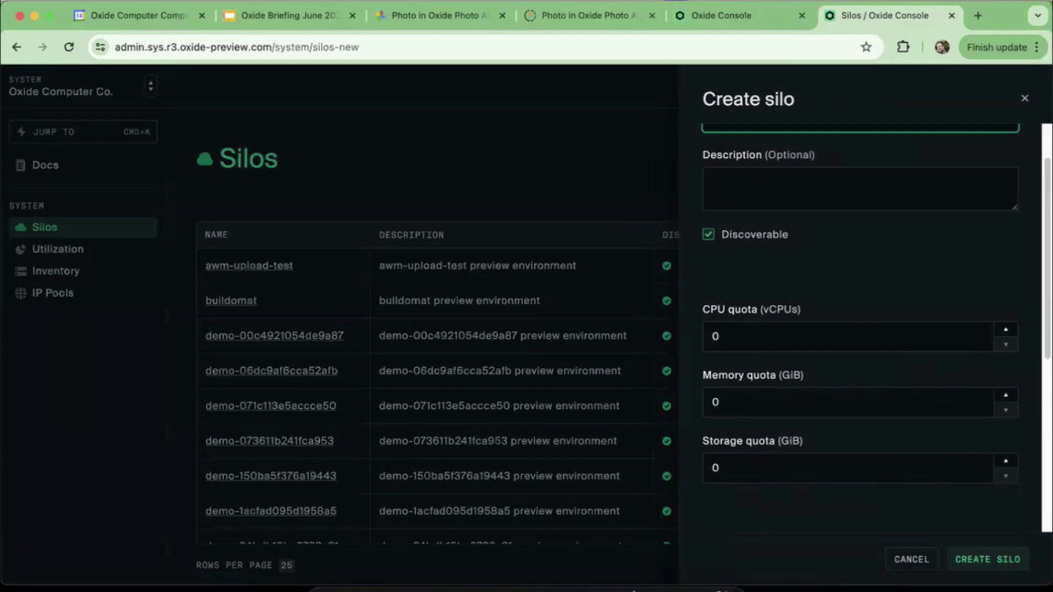
pyautogui.scroll(-1, 859, 329)
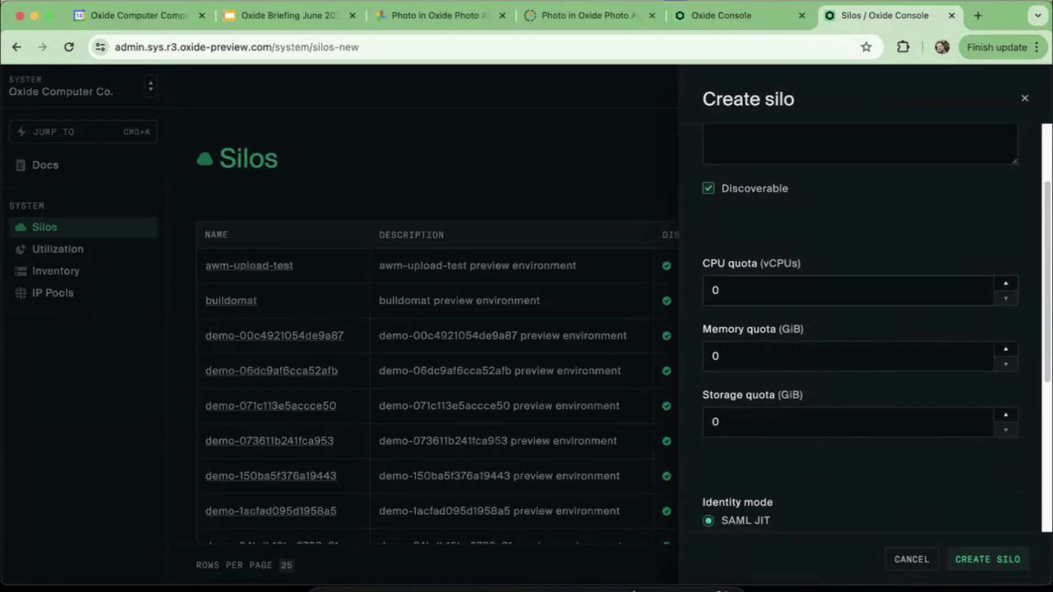
pyautogui.scroll(-1, 860, 330)
pyautogui.scroll(-3, 860, 329)
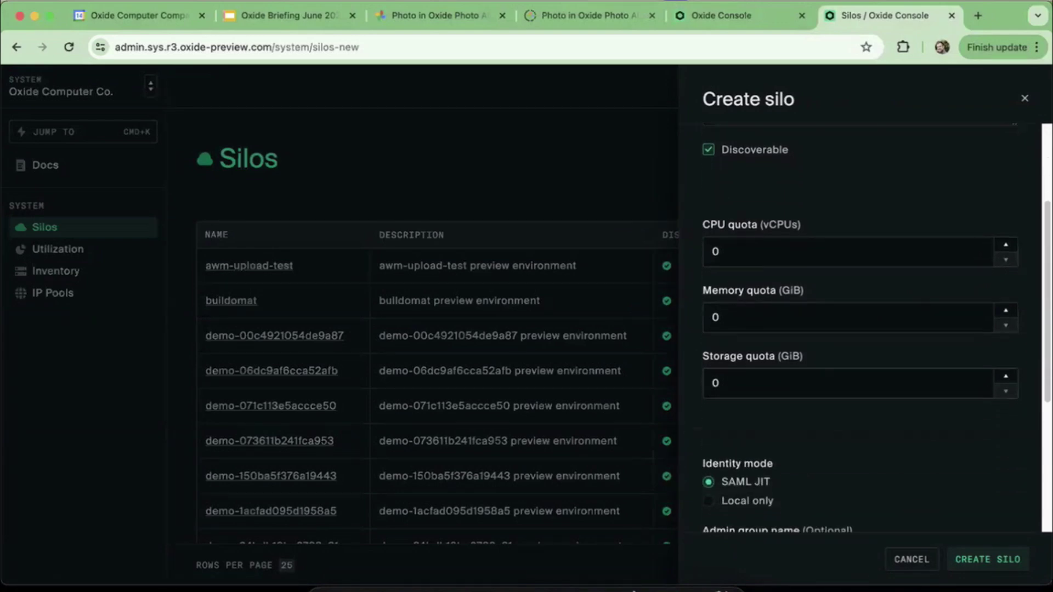
pyautogui.scroll(-2, 860, 329)
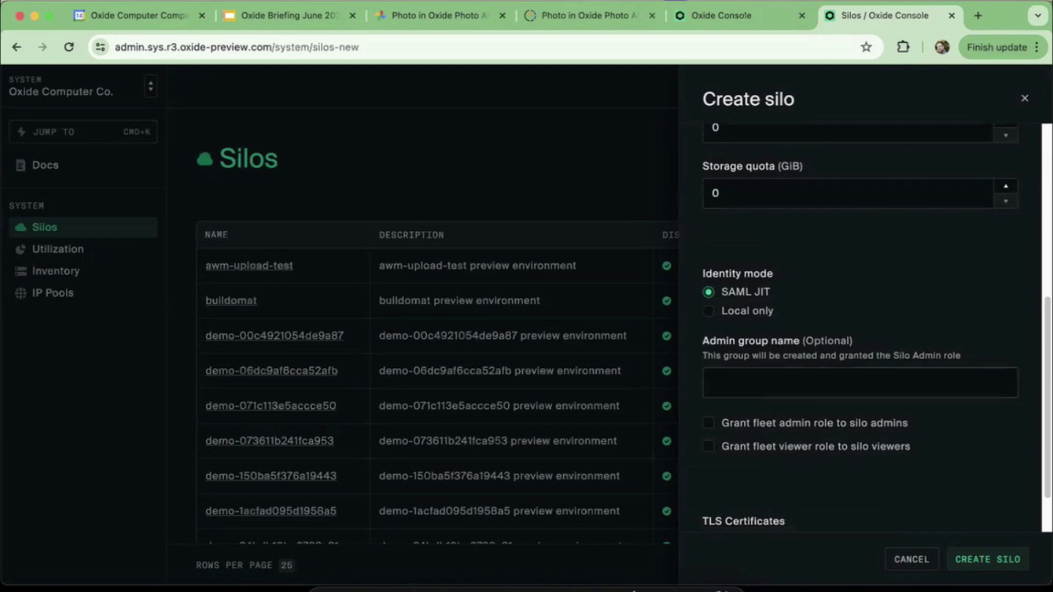
pyautogui.scroll(8, 860, 329)
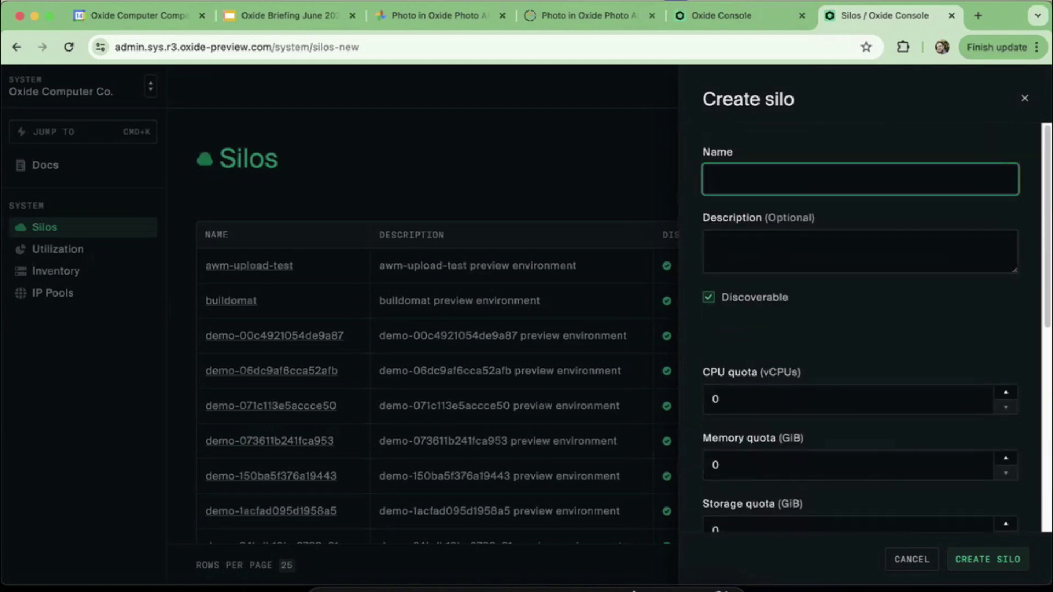
pyautogui.click(1025, 98)
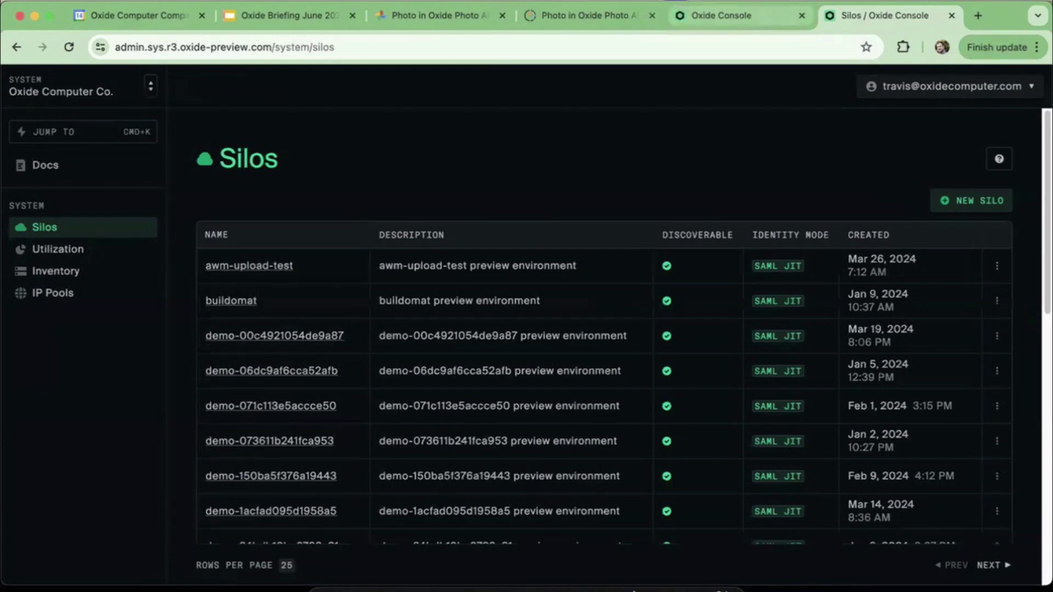
# Switch to the sandbox silo console and view its Silo Images list.
pyautogui.click(721, 15)
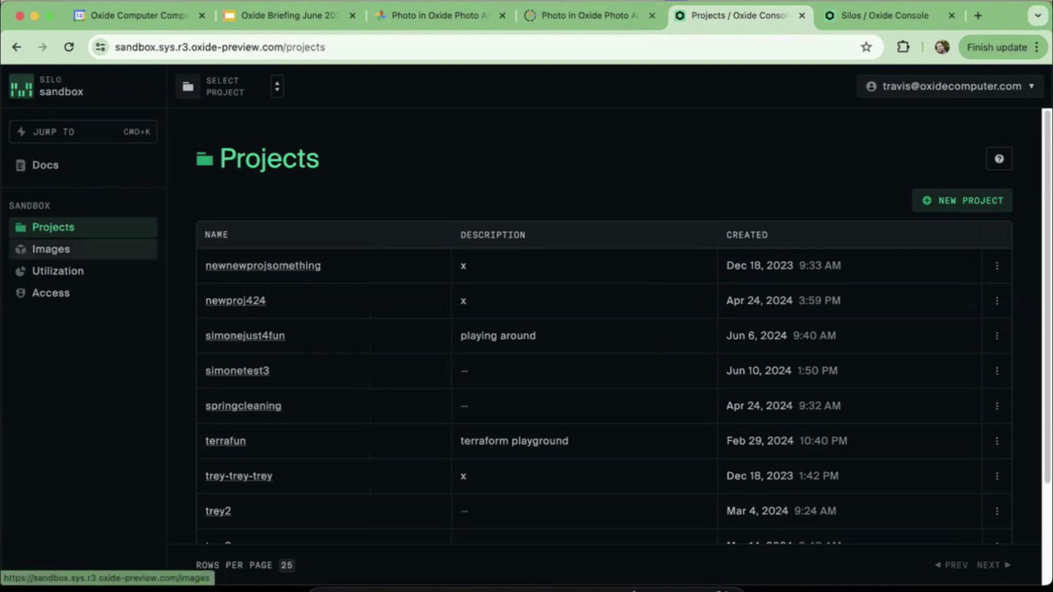
pyautogui.click(51, 249)
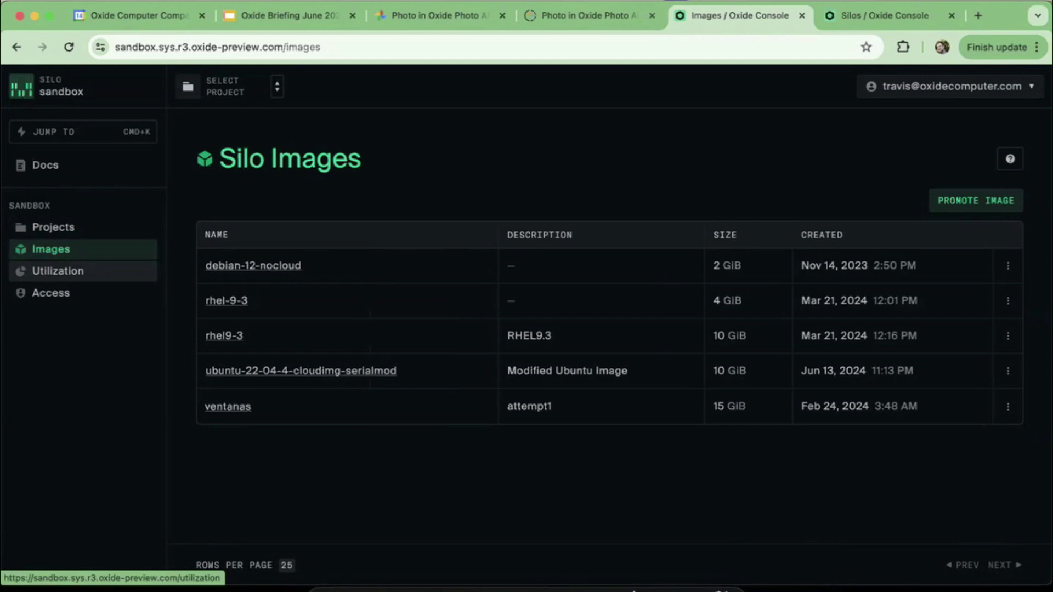
pyautogui.click(57, 271)
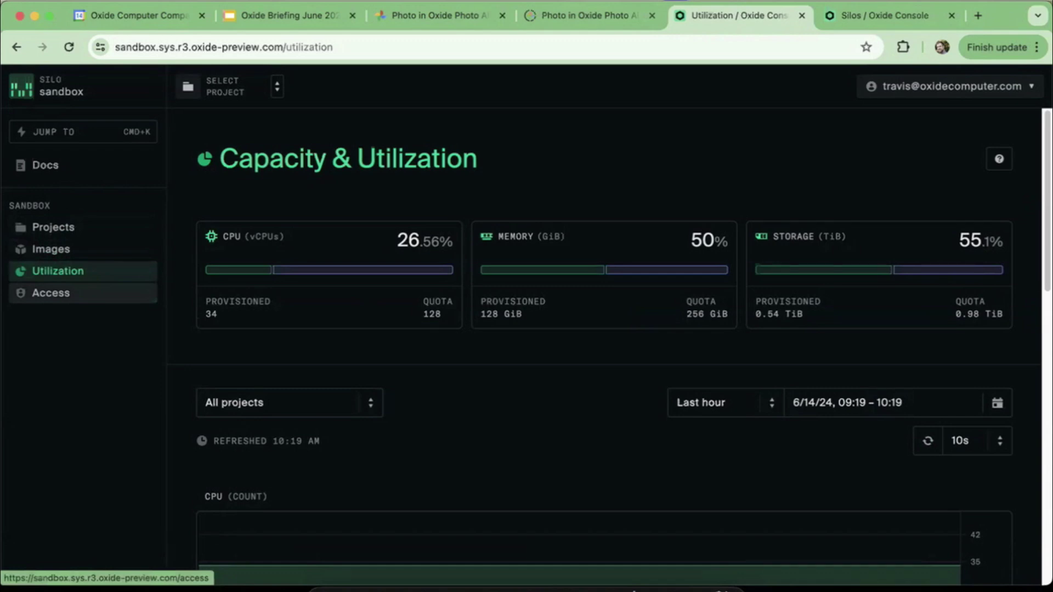
pyautogui.click(50, 293)
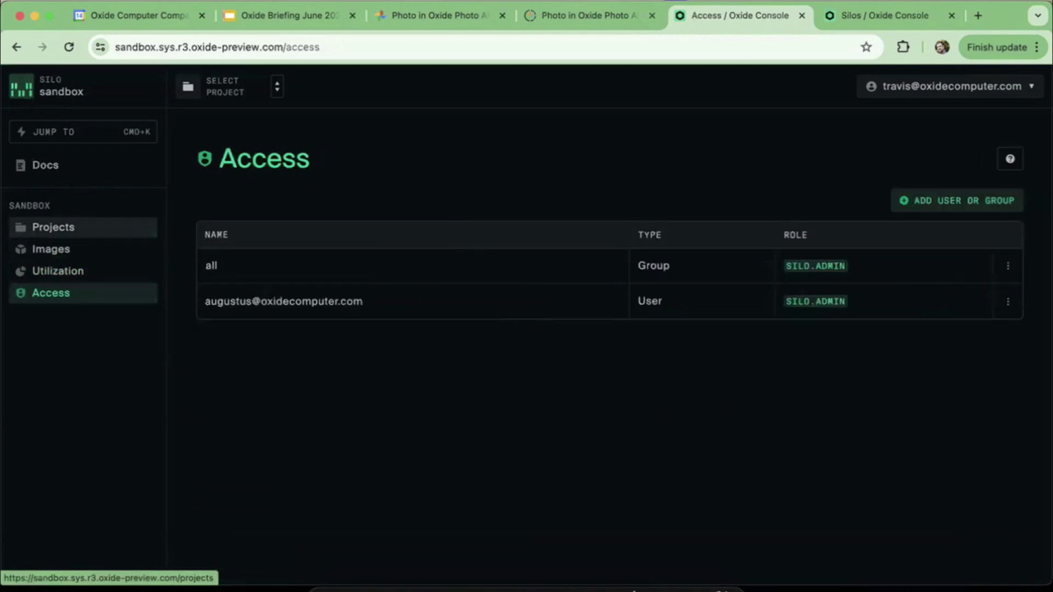
pyautogui.click(53, 227)
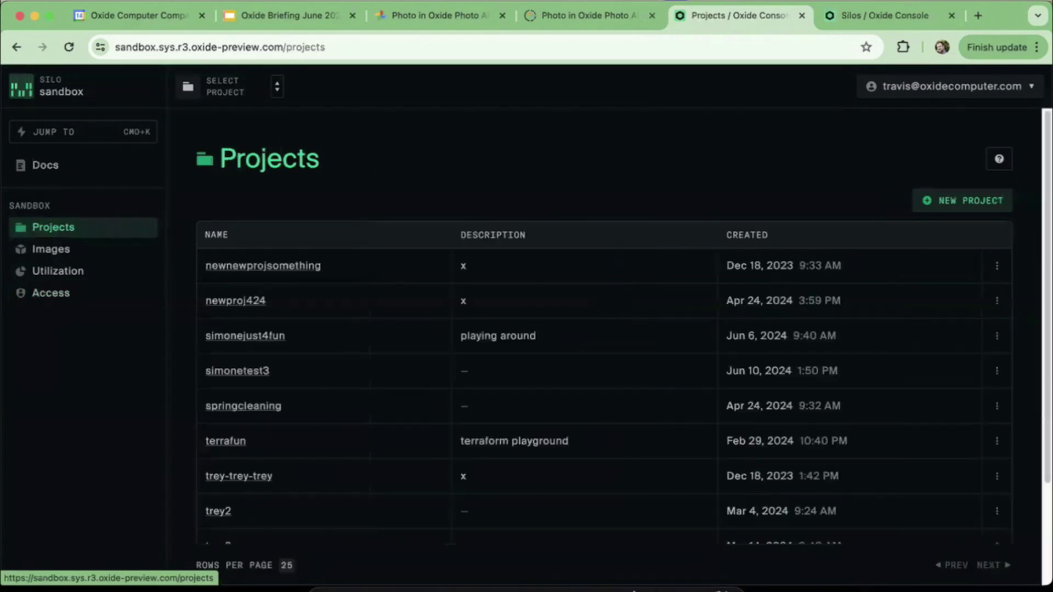
# Create the cloudfield project and start a new instance in it.
pyautogui.click(964, 200)
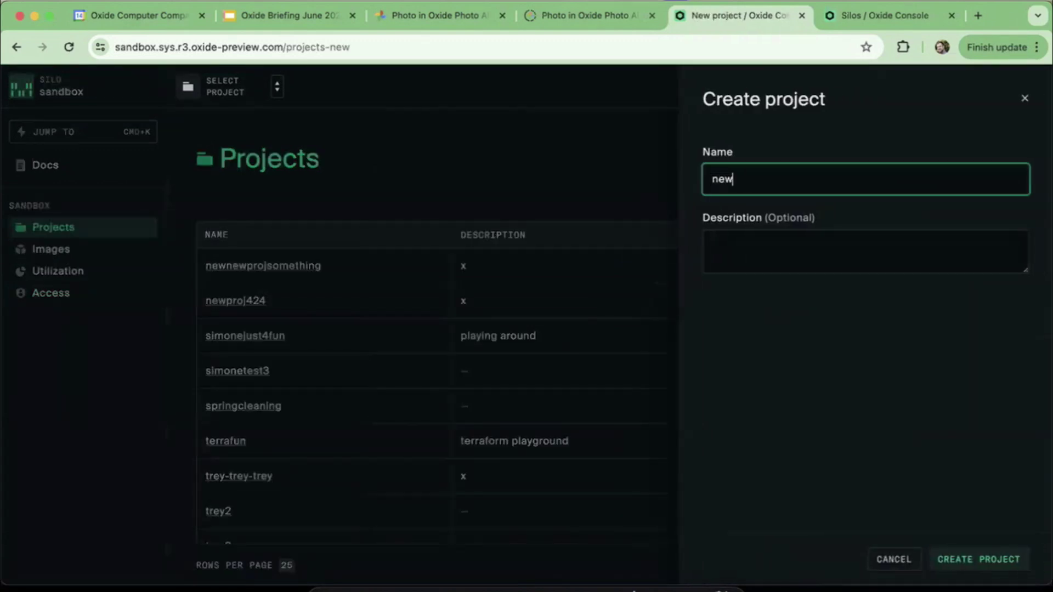
pyautogui.press('BackSpace')
pyautogui.press('BackSpace')
pyautogui.press('BackSpace')
pyautogui.write('cloudfield')
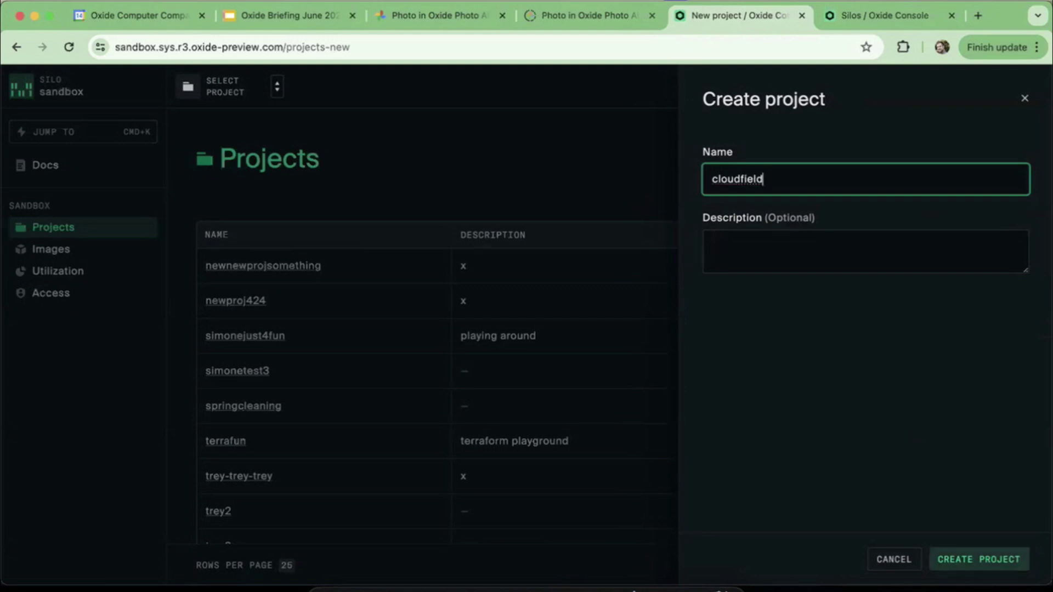
pyautogui.press('Return')
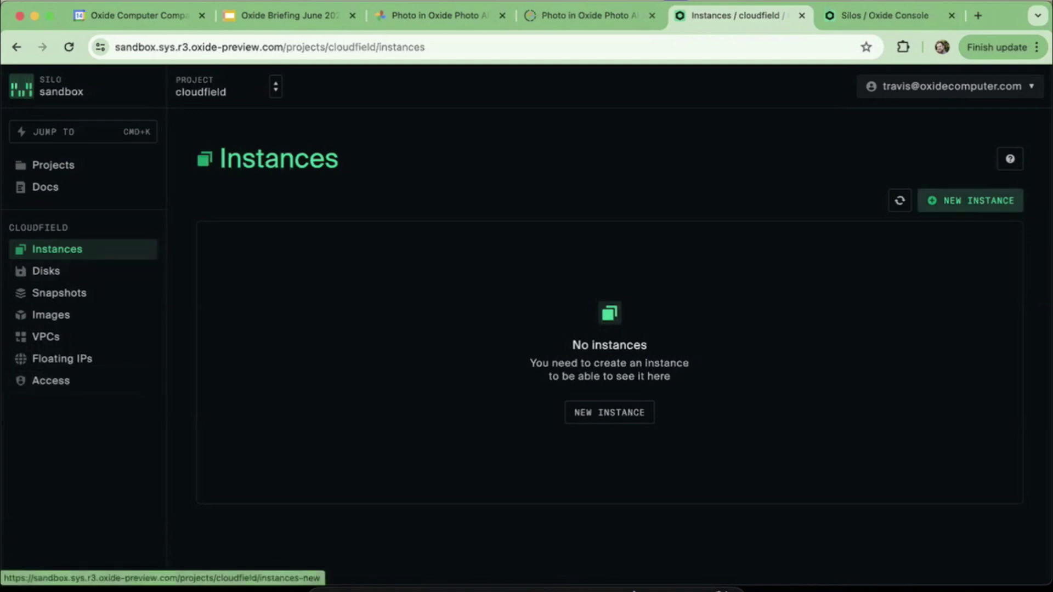
pyautogui.click(609, 413)
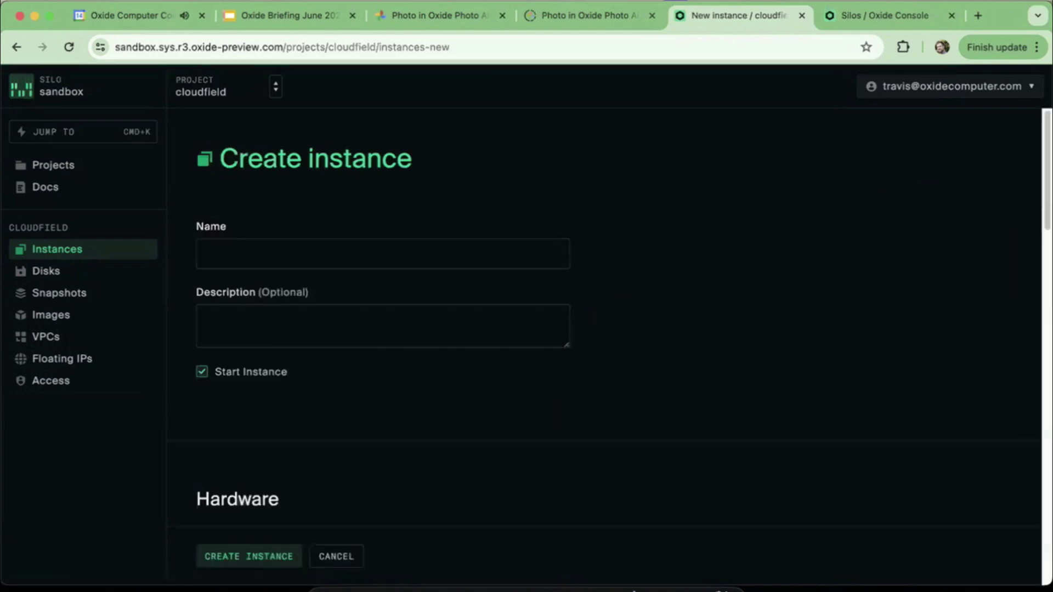
# Name the instance cloudfielddayinsta, correcting the mistyped ending.
pyautogui.write('cloudf')
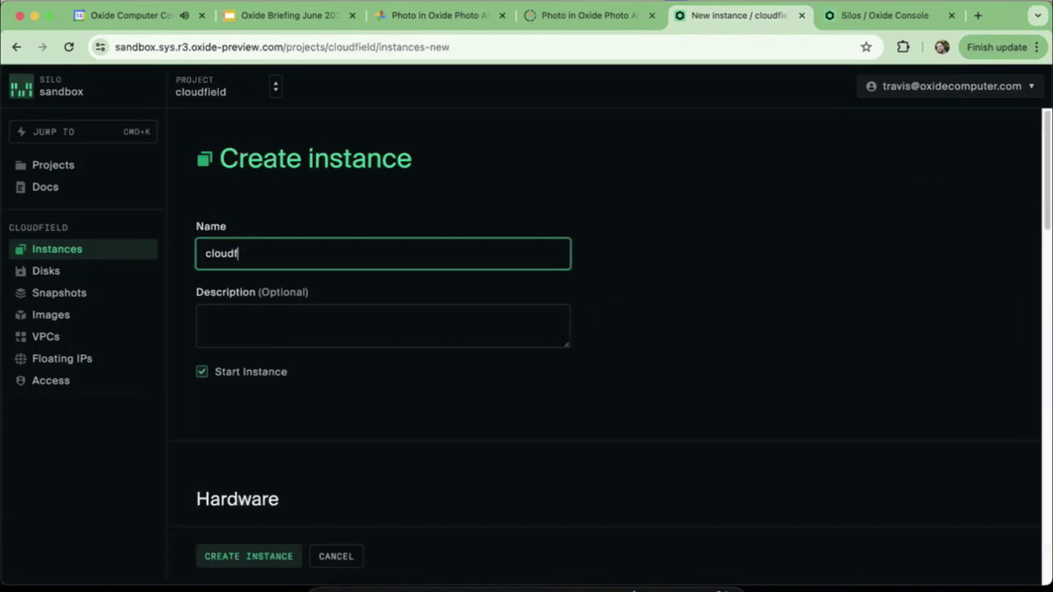
pyautogui.write('ielddayirial')
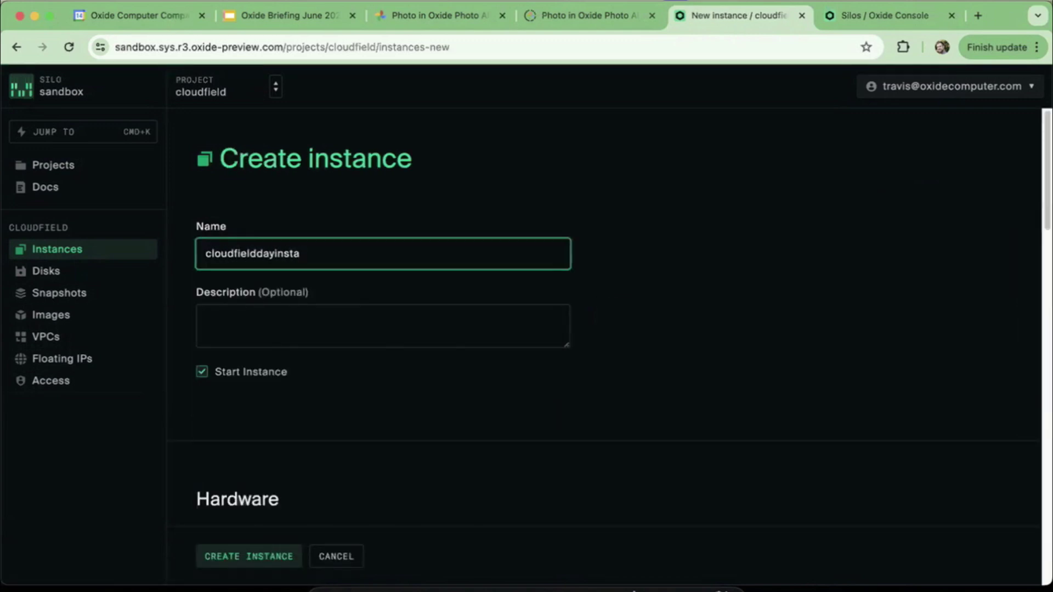
pyautogui.press('BackSpace')
pyautogui.press('BackSpace')
pyautogui.press('BackSpace')
pyautogui.press('BackSpace')
pyautogui.press('BackSpace')
pyautogui.write('insta')
pyautogui.scroll(-3, 603, 329)
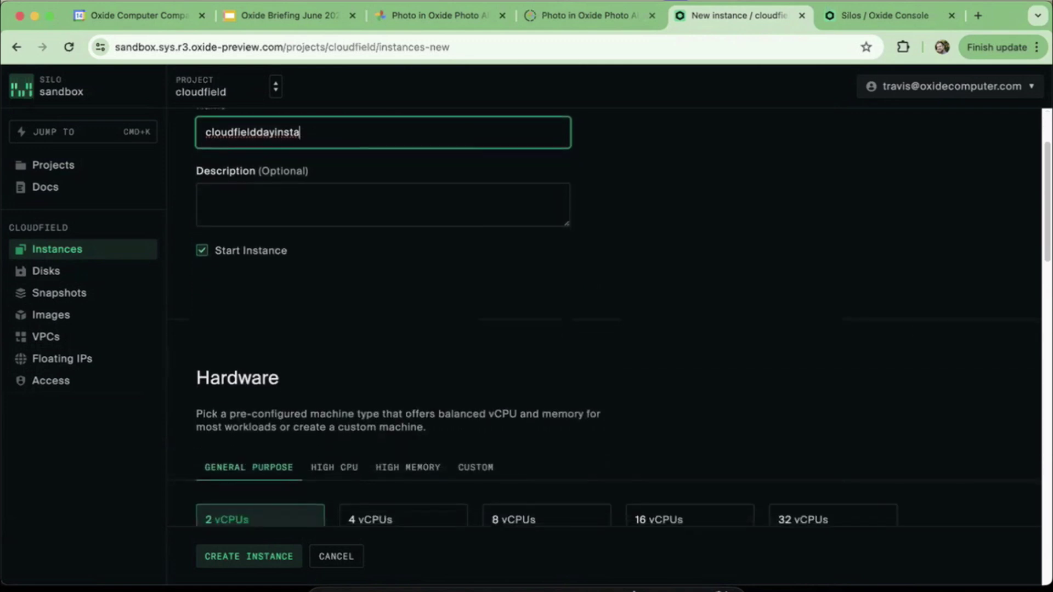
# Compare the High CPU, High Memory and Custom presets, then keep General Purpose 2 vCPU / 8 GiB.
pyautogui.scroll(-1, 603, 329)
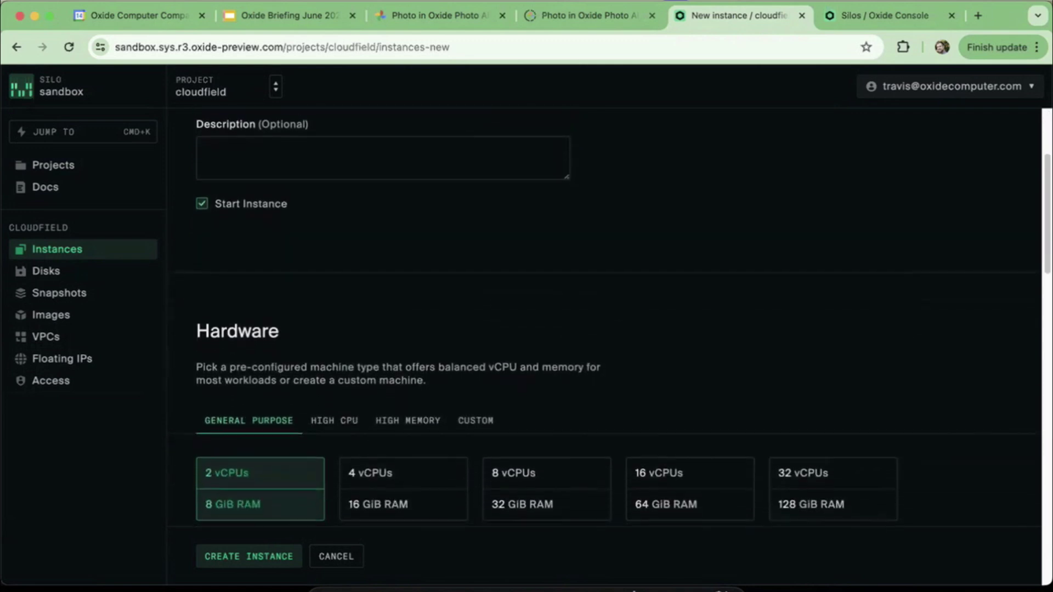
pyautogui.scroll(-3, 604, 329)
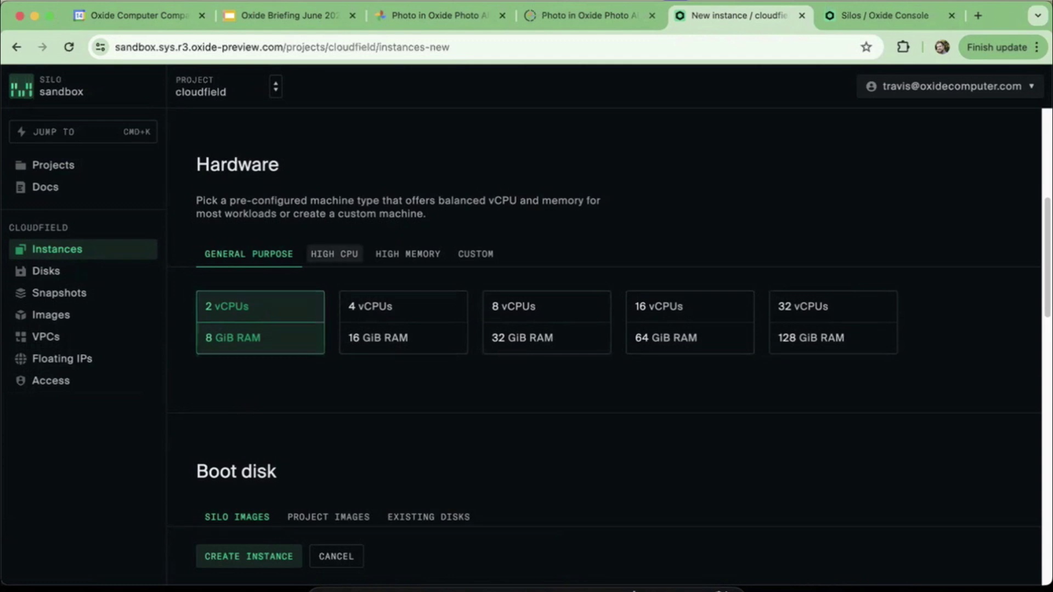
pyautogui.click(334, 254)
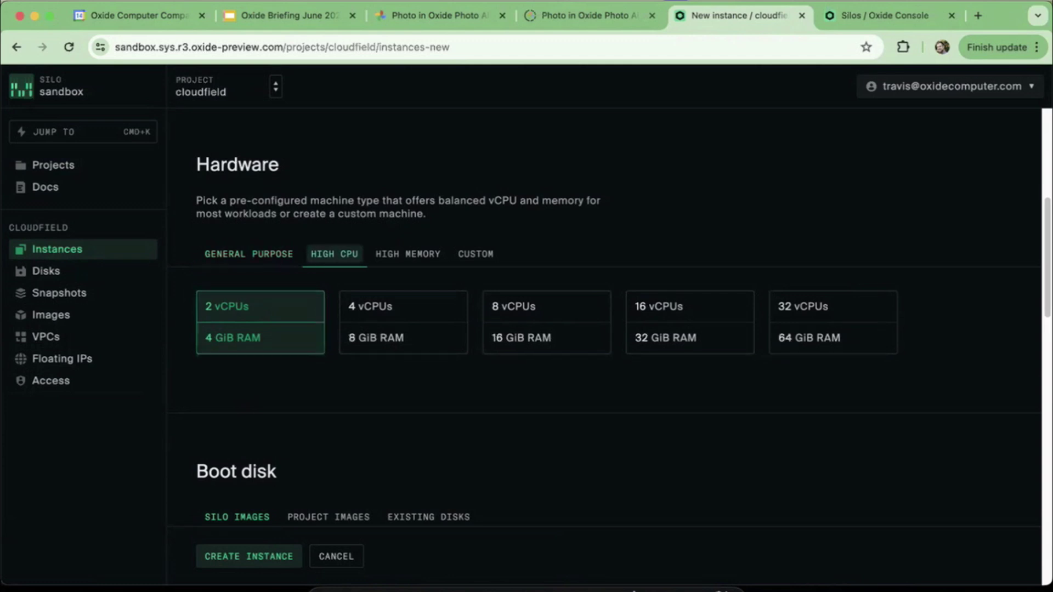
pyautogui.click(408, 254)
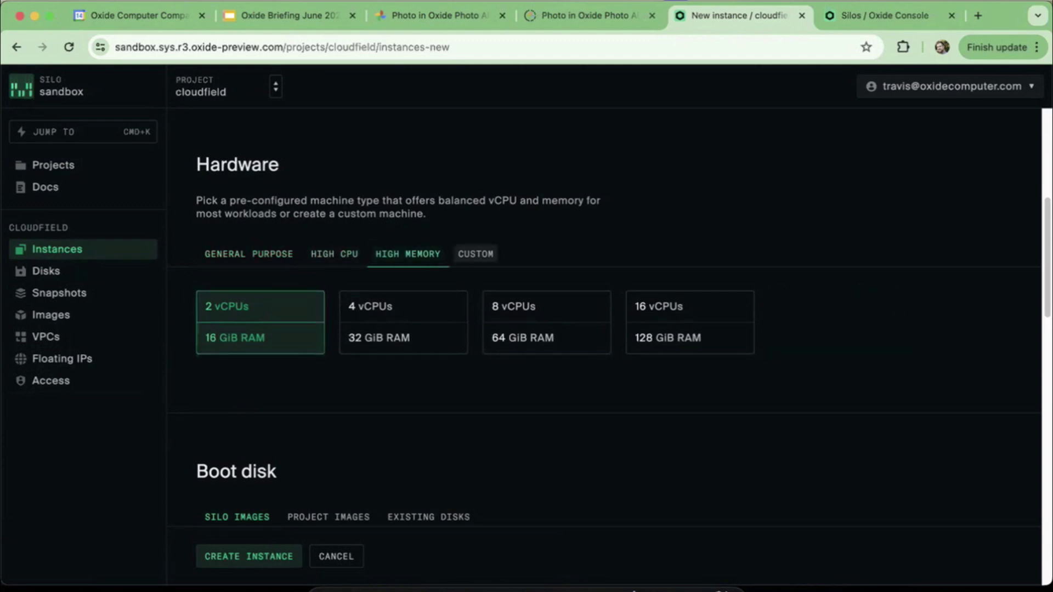
pyautogui.click(475, 254)
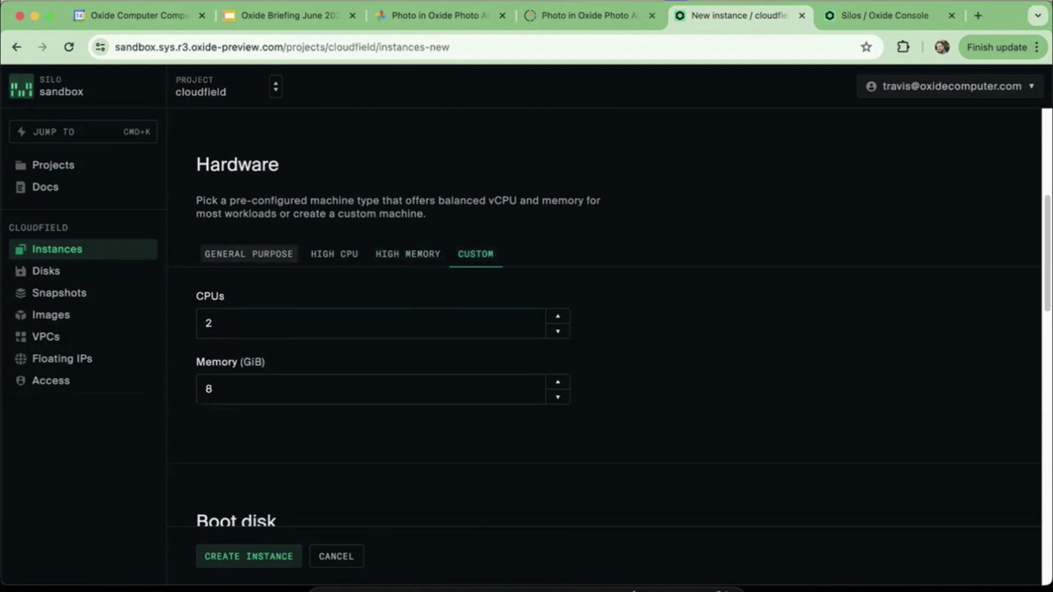
pyautogui.click(249, 254)
# Choose the silo image ubuntu-22-04-4-cloudimg-serialmod as the boot disk.
pyautogui.scroll(-5, 603, 329)
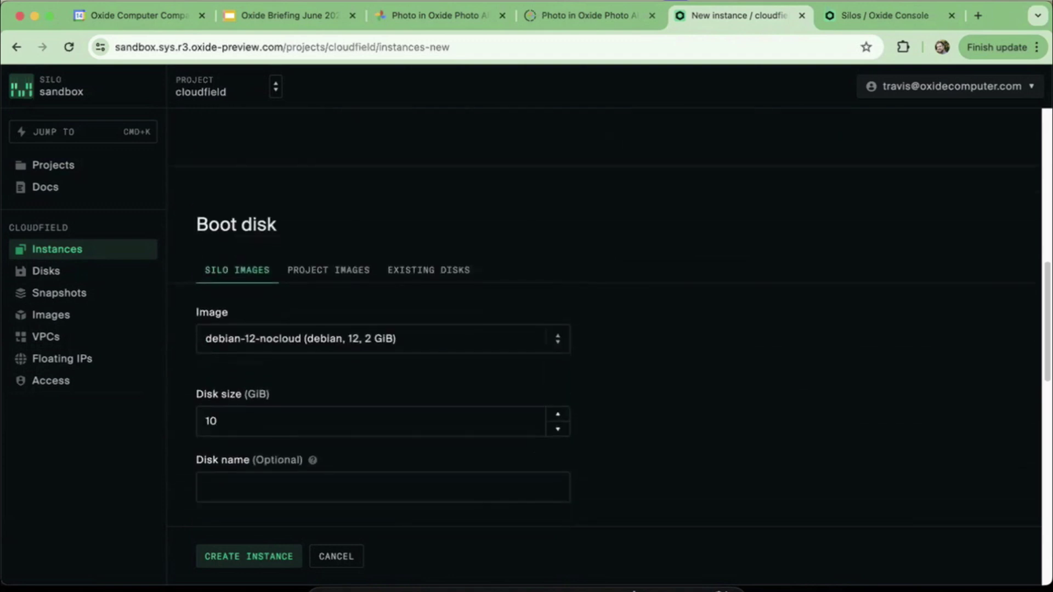
pyautogui.scroll(-2, 329, 269)
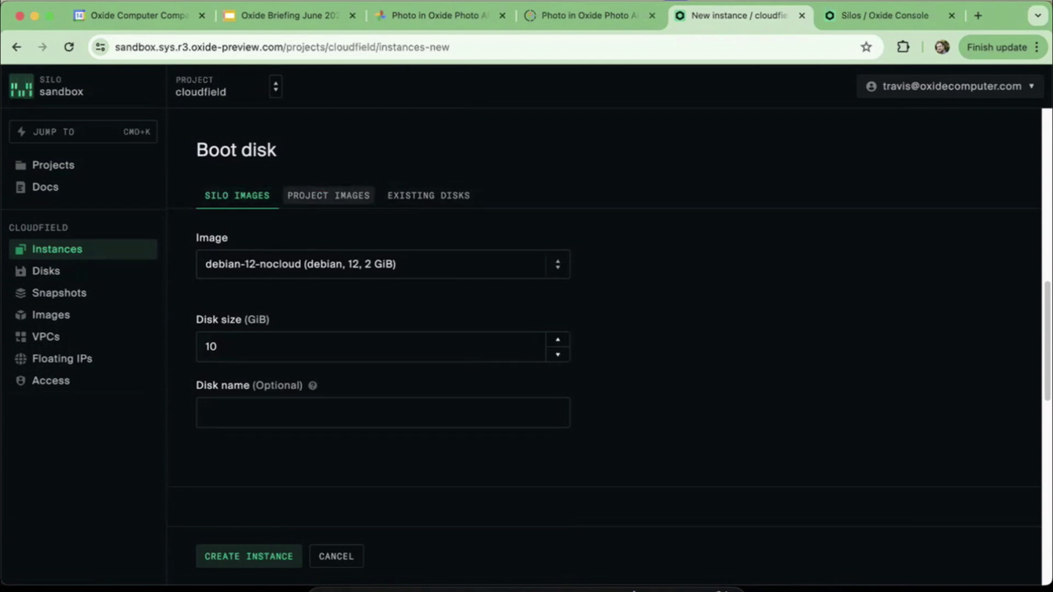
pyautogui.click(329, 195)
pyautogui.click(237, 195)
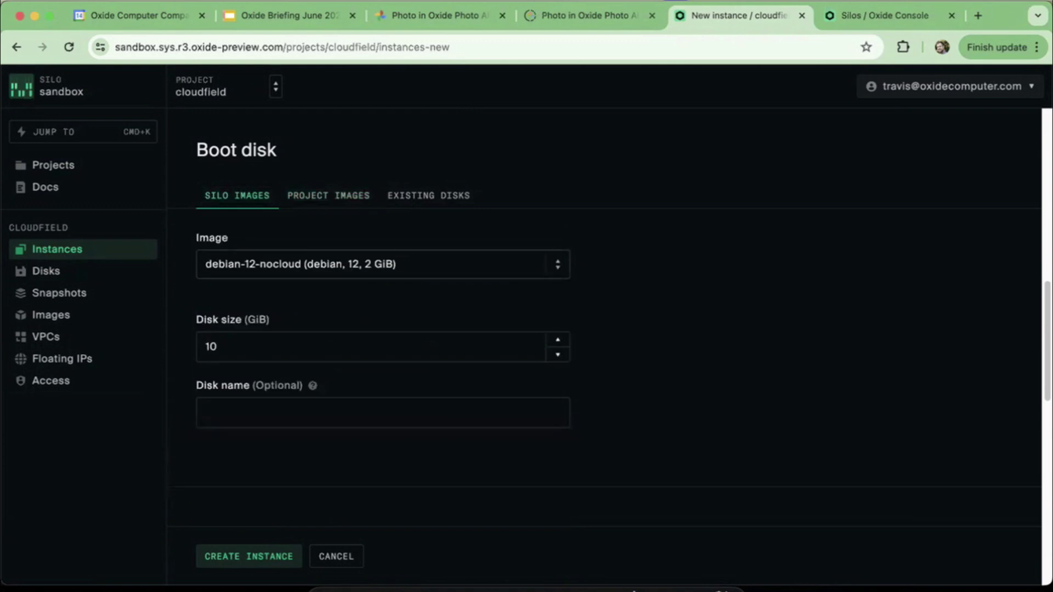
pyautogui.click(382, 264)
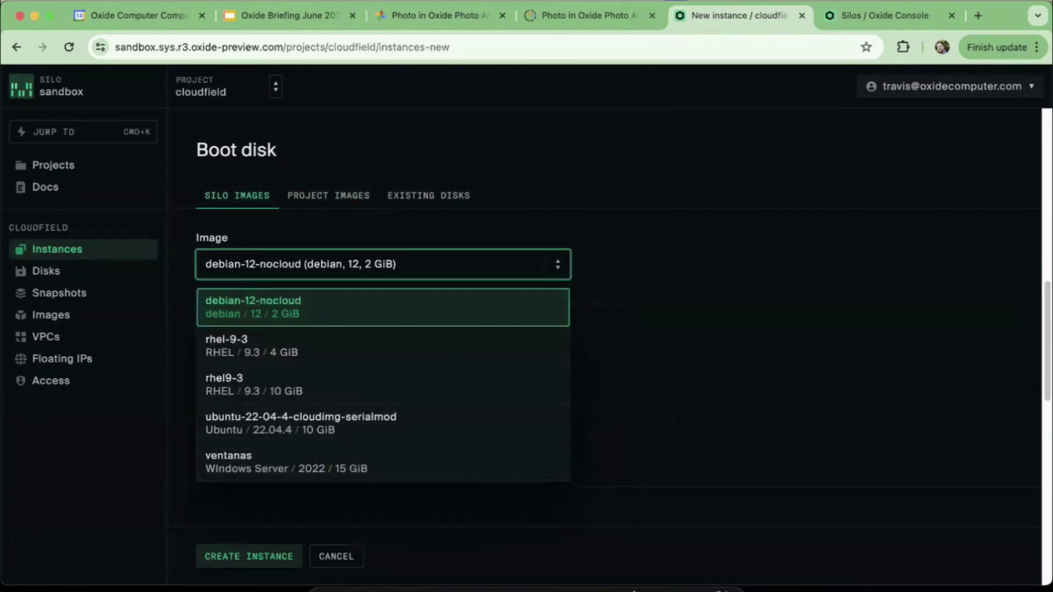
pyautogui.click(300, 423)
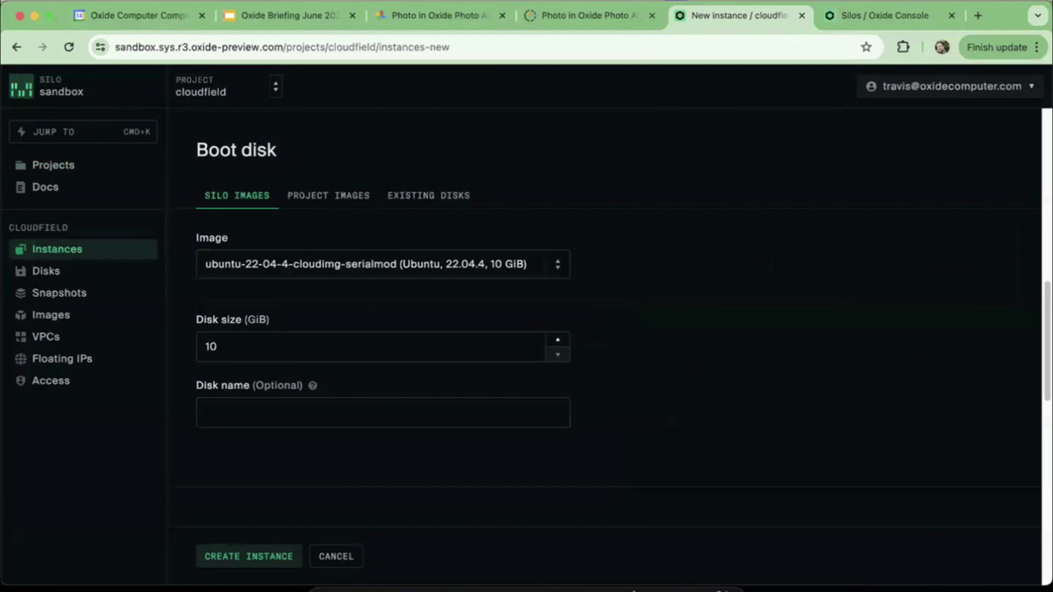
pyautogui.scroll(-5, 608, 328)
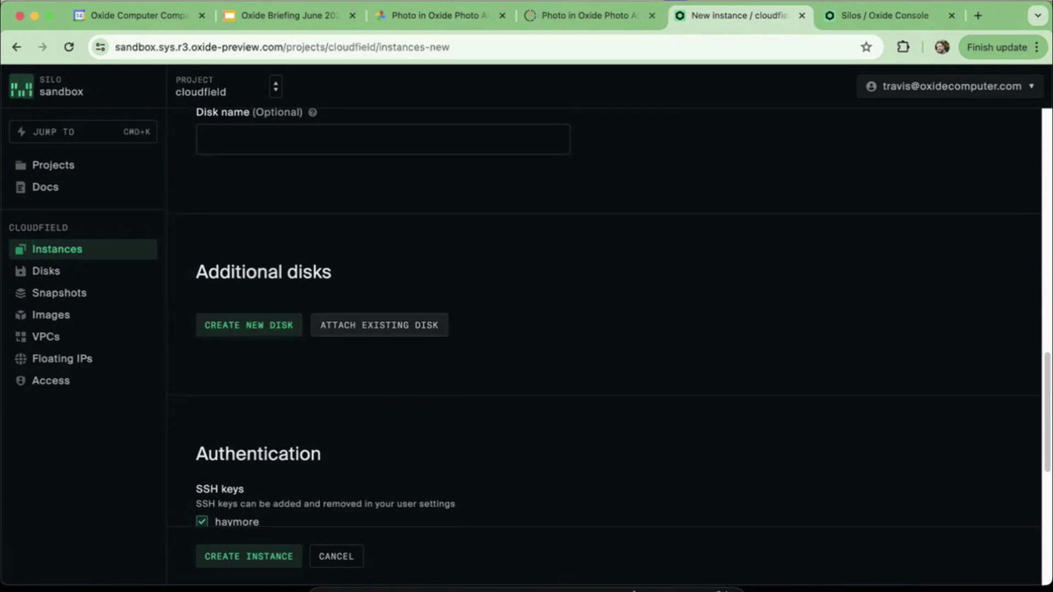
pyautogui.click(249, 325)
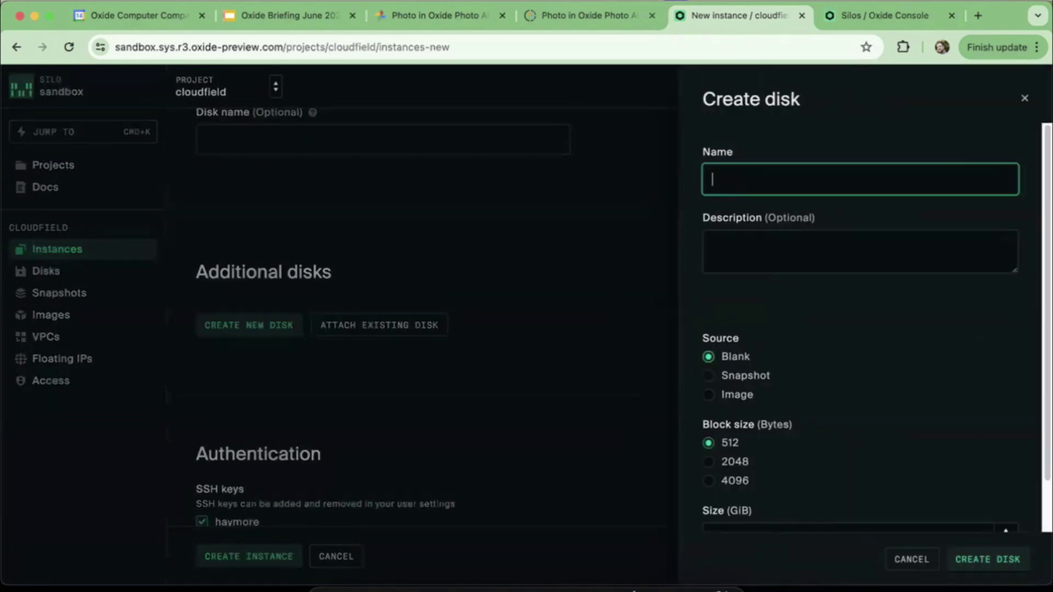
pyautogui.scroll(-1, 866, 329)
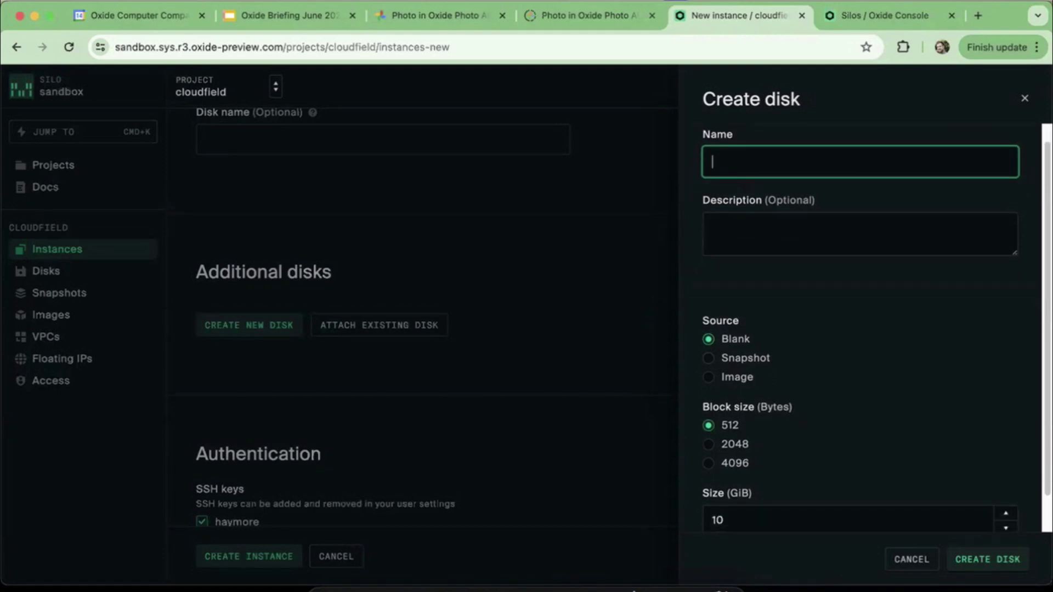
pyautogui.scroll(-2, 875, 326)
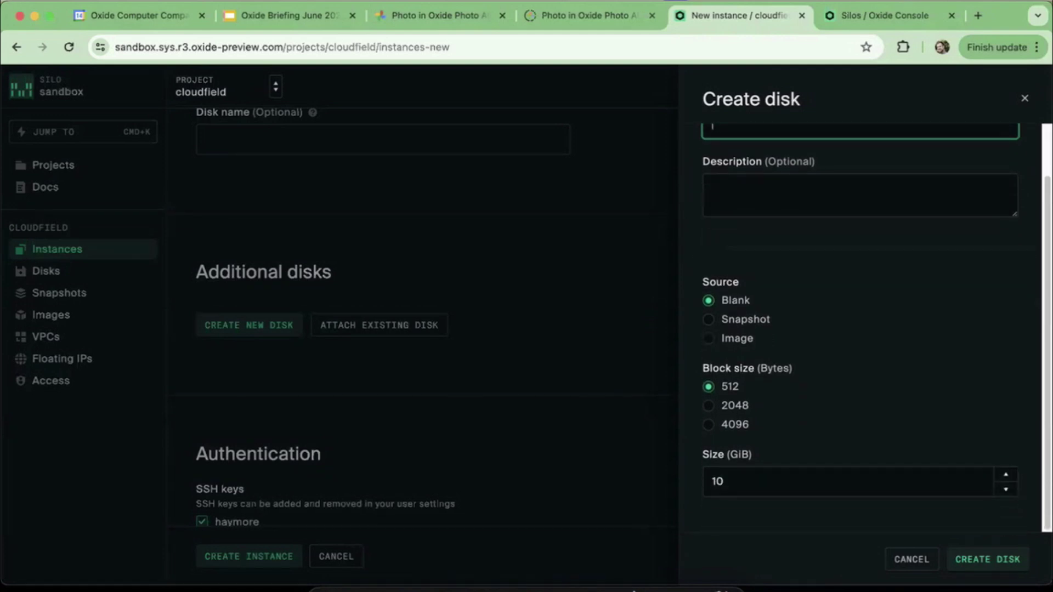
pyautogui.click(911, 560)
pyautogui.scroll(-5, 613, 313)
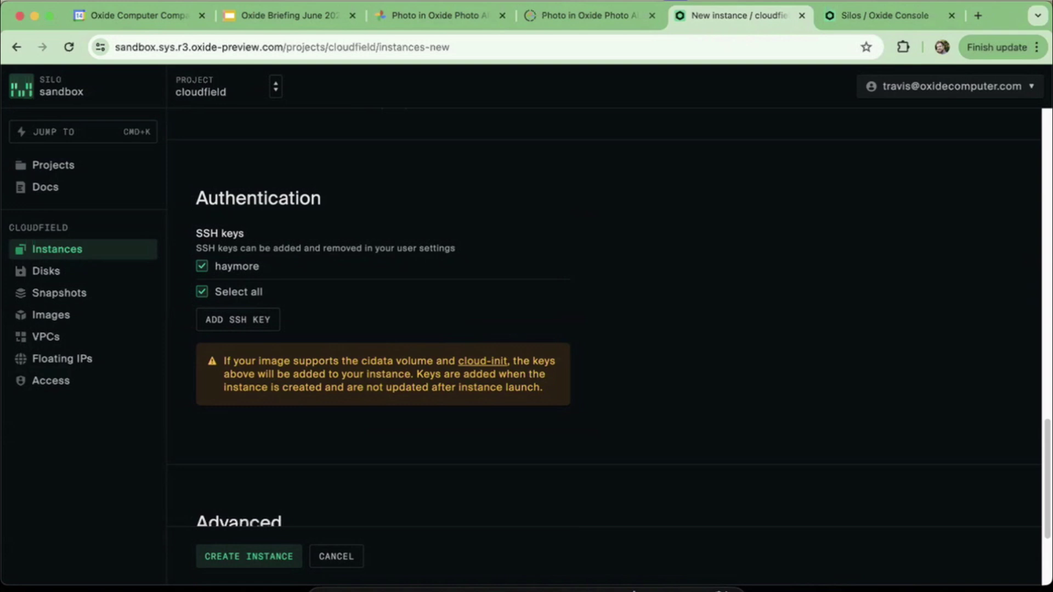
pyautogui.scroll(-3, 614, 357)
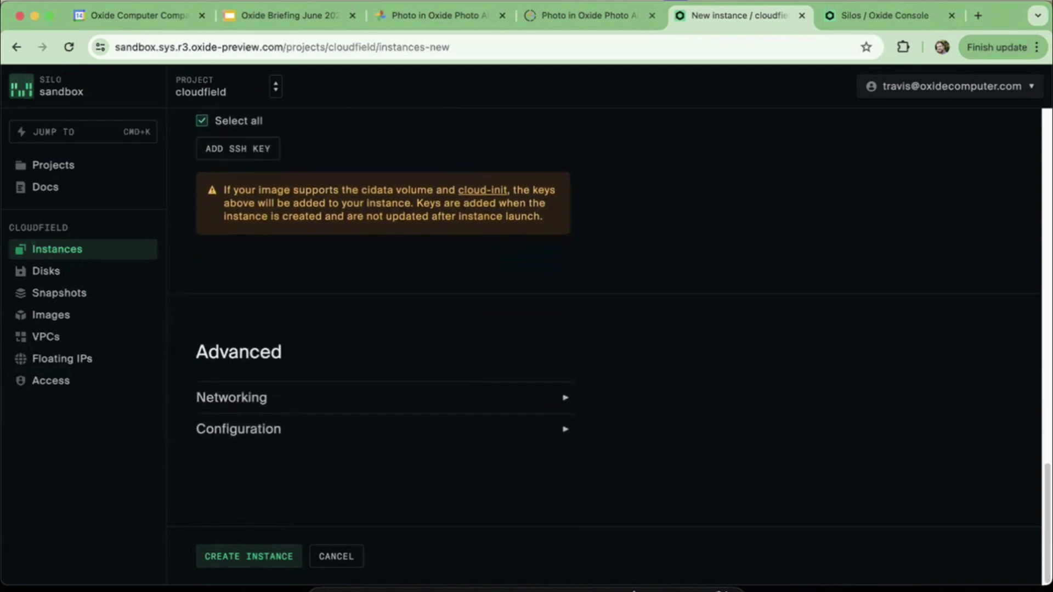
# Try a custom network interface, revert to Default, and create cloudfielddayinsta.
pyautogui.click(384, 397)
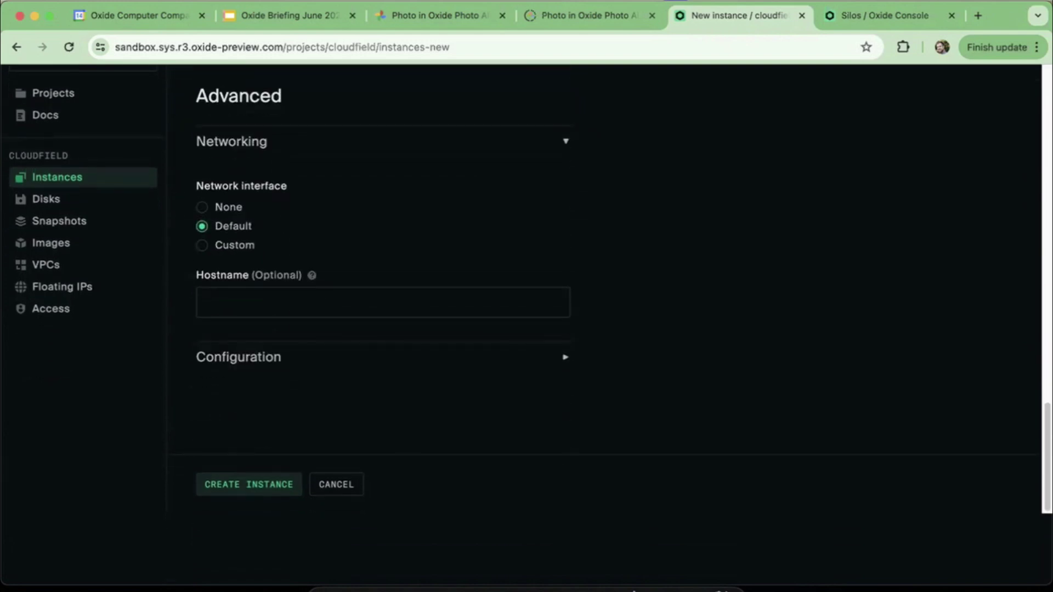
pyautogui.scroll(1, 623, 317)
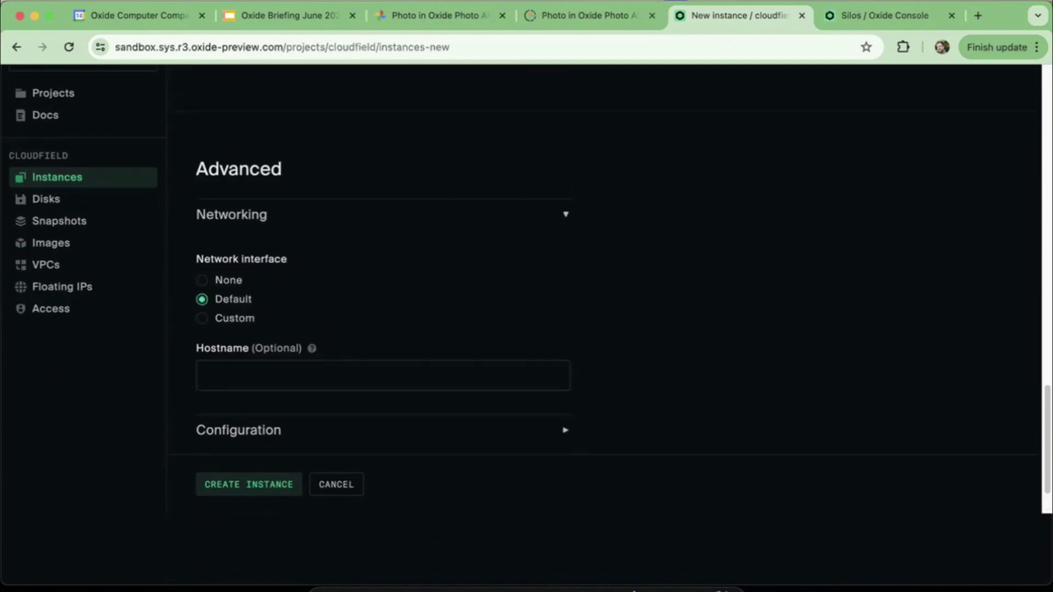
pyautogui.click(201, 285)
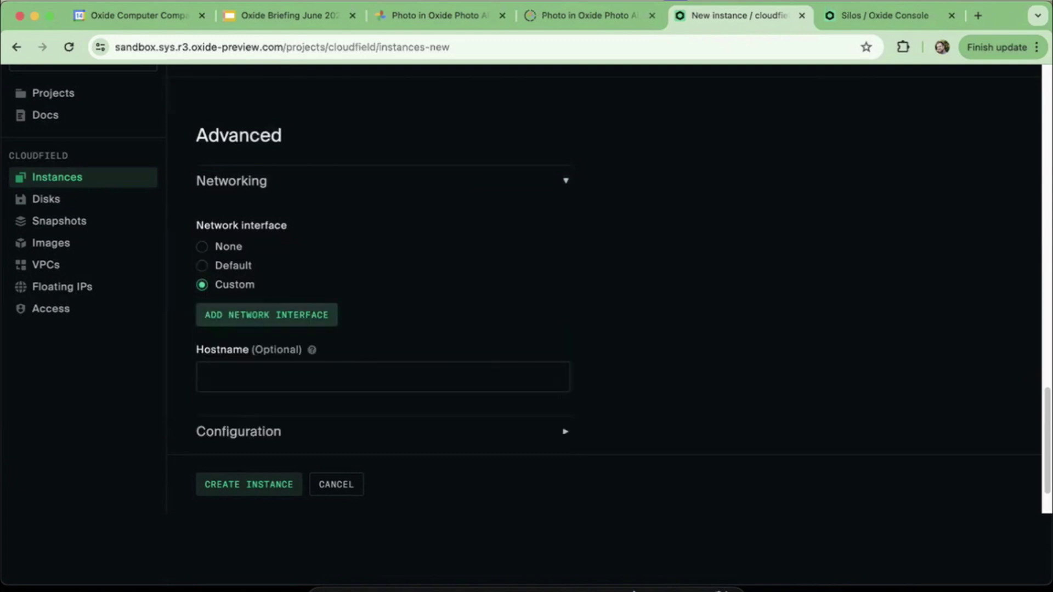
pyautogui.click(267, 315)
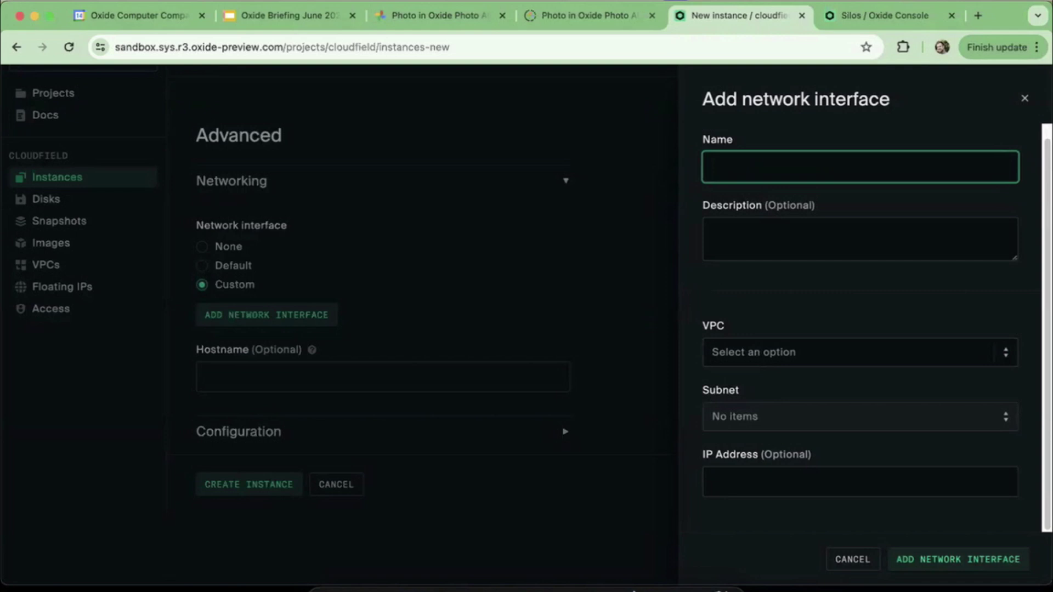
pyautogui.click(860, 352)
pyautogui.click(853, 560)
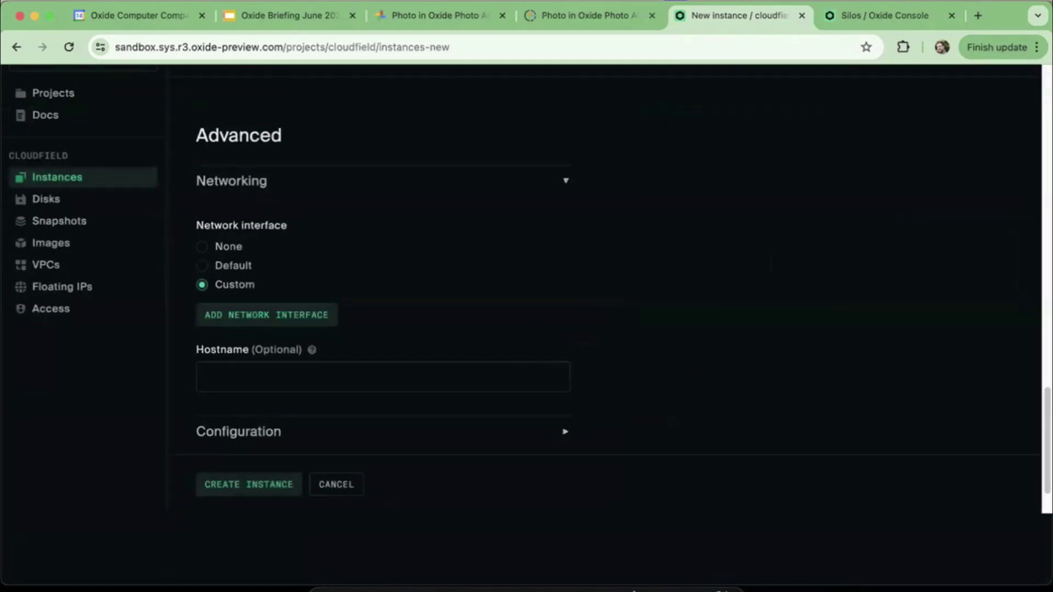
pyautogui.click(225, 266)
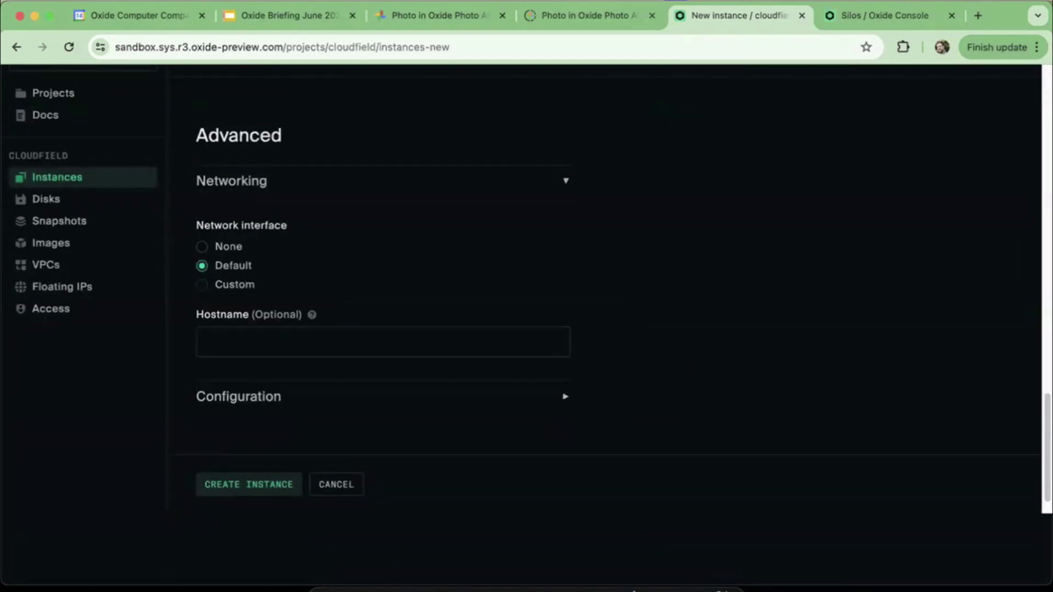
pyautogui.click(239, 357)
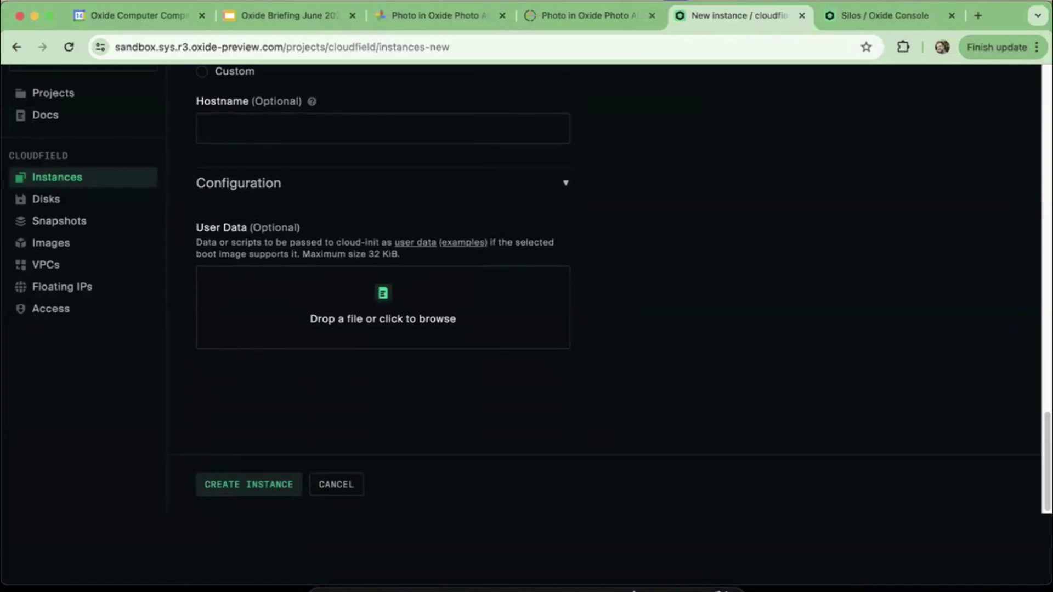
pyautogui.click(248, 484)
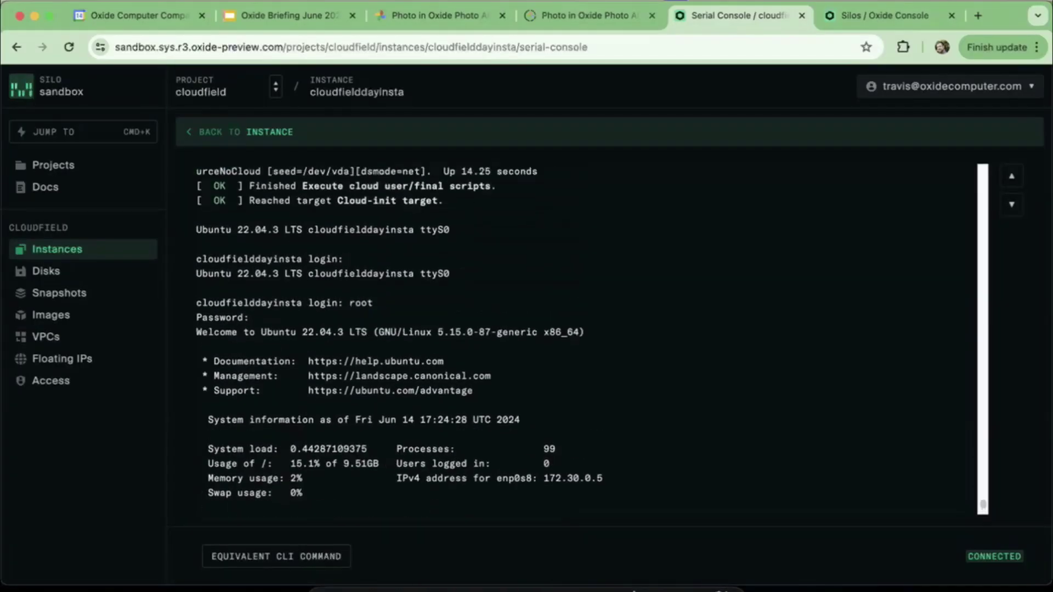
# Run pwd in the cloudfielddayinsta serial console, which prints /root.
pyautogui.scroll(15, 585, 337)
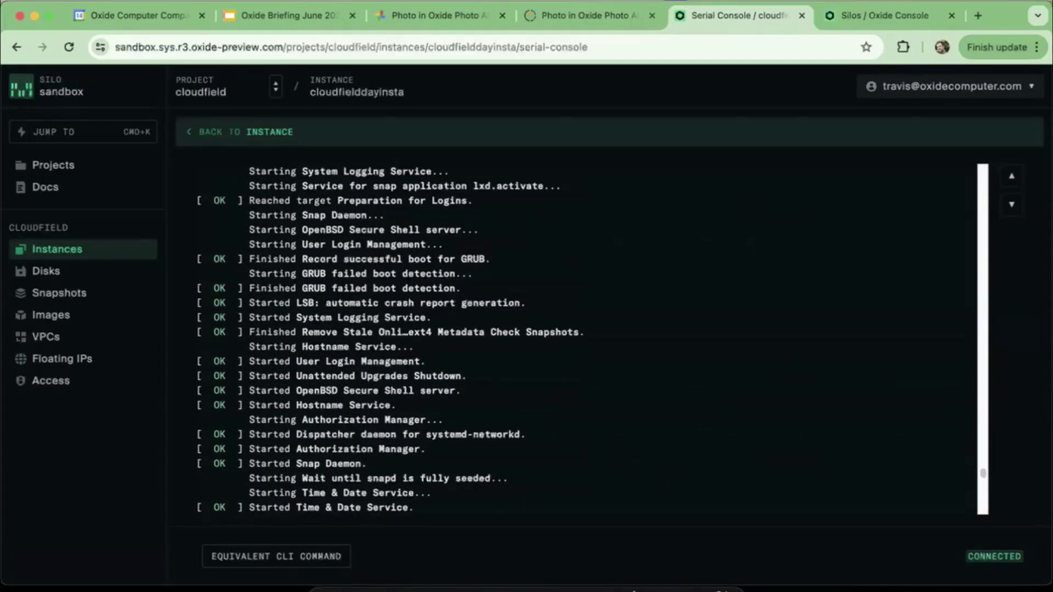
pyautogui.scroll(-15, 585, 337)
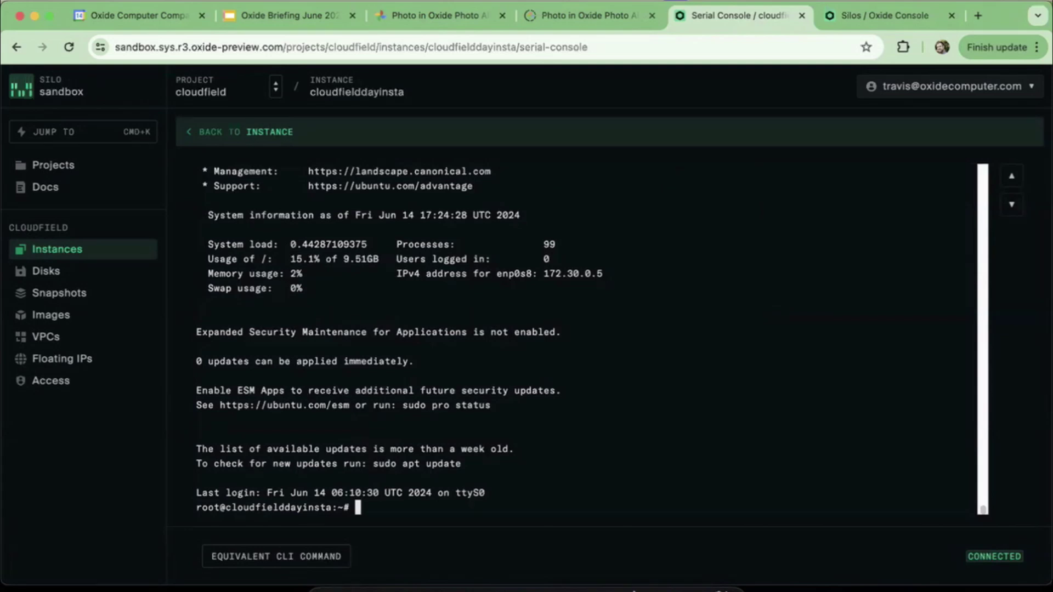
pyautogui.write('pwd')
pyautogui.press('Return')
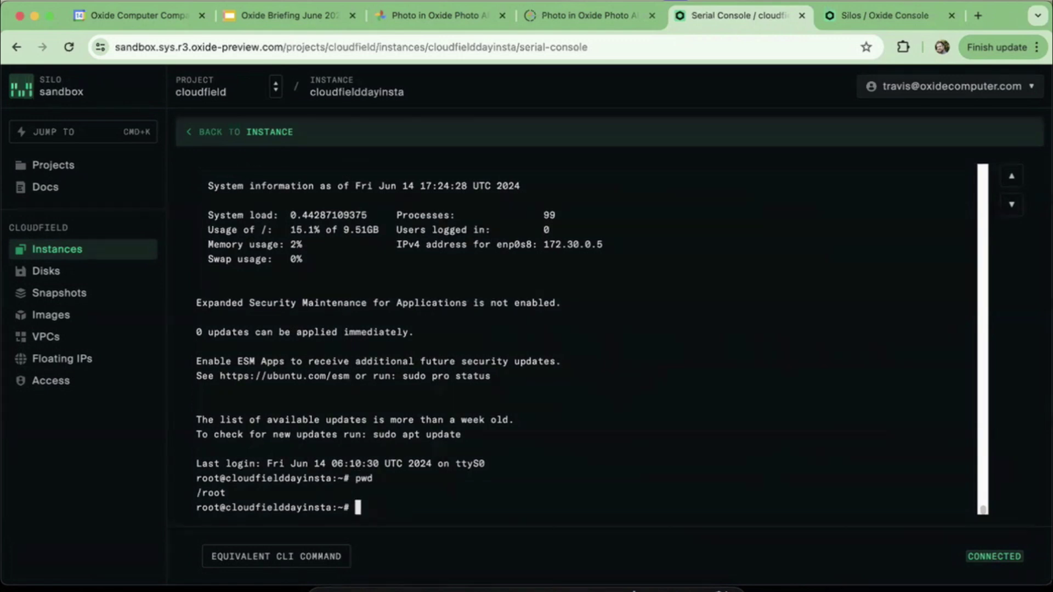
# Leave the instance and open the terrafun project from the sandbox silo's projects.
pyautogui.click(246, 132)
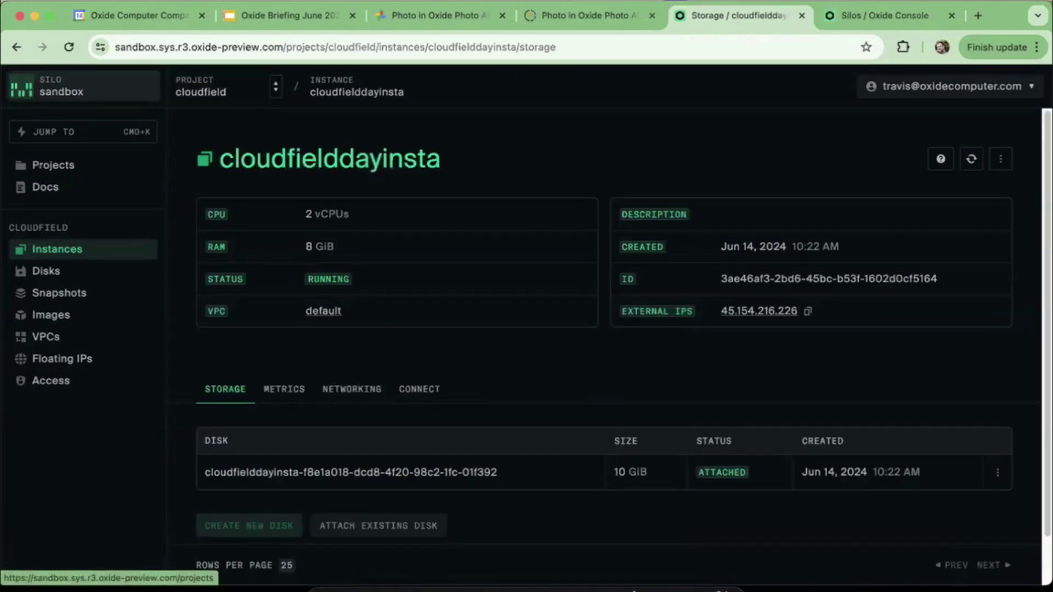
pyautogui.click(61, 88)
pyautogui.scroll(-3, 324, 348)
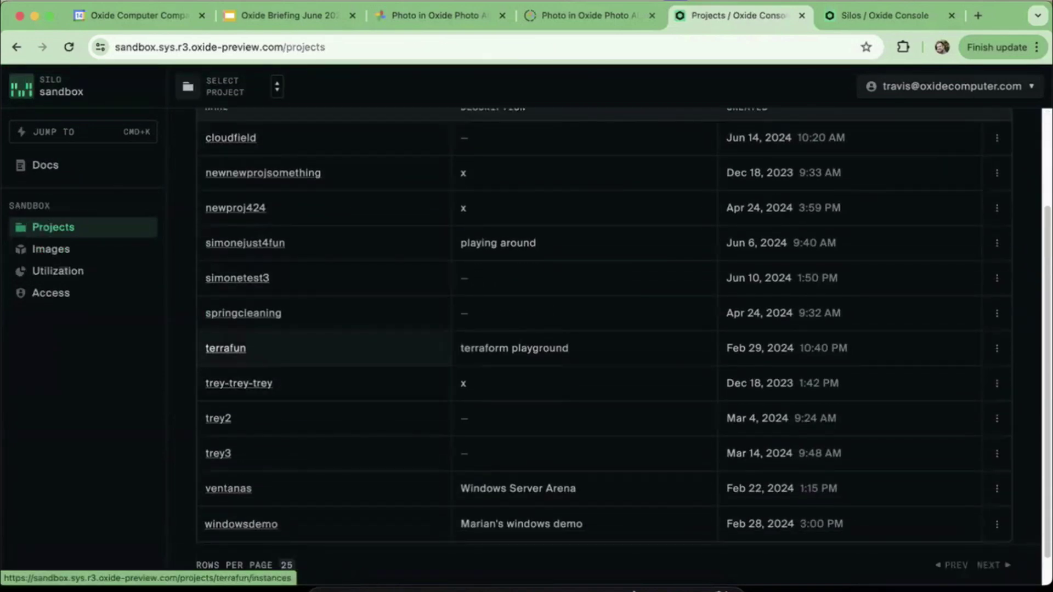
pyautogui.click(226, 348)
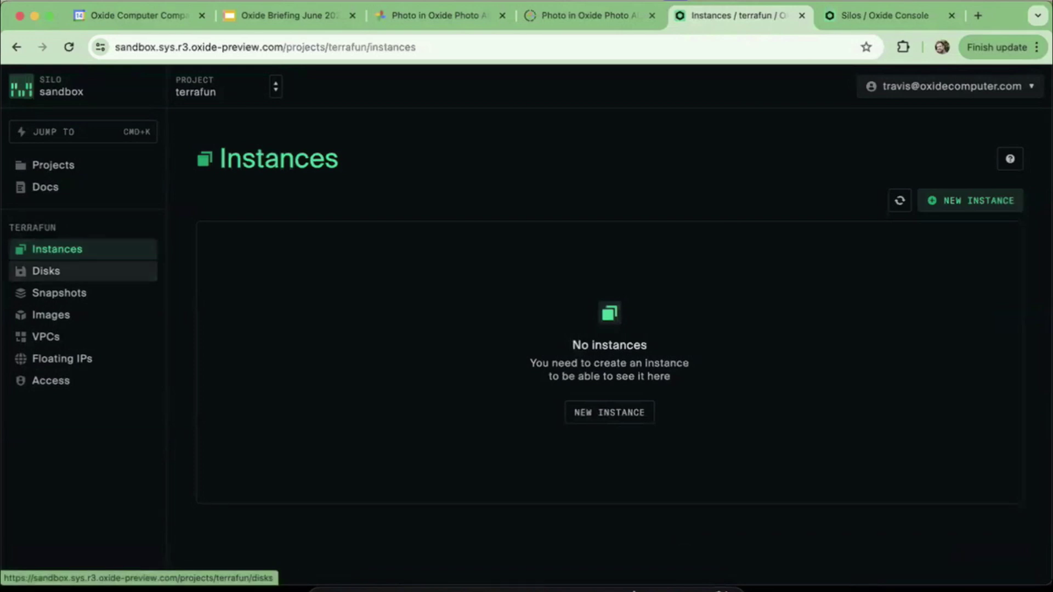
# Browse terrafun's Disks, Snapshots, Images and VPCs, ending on its empty Instances list.
pyautogui.click(46, 271)
pyautogui.click(59, 293)
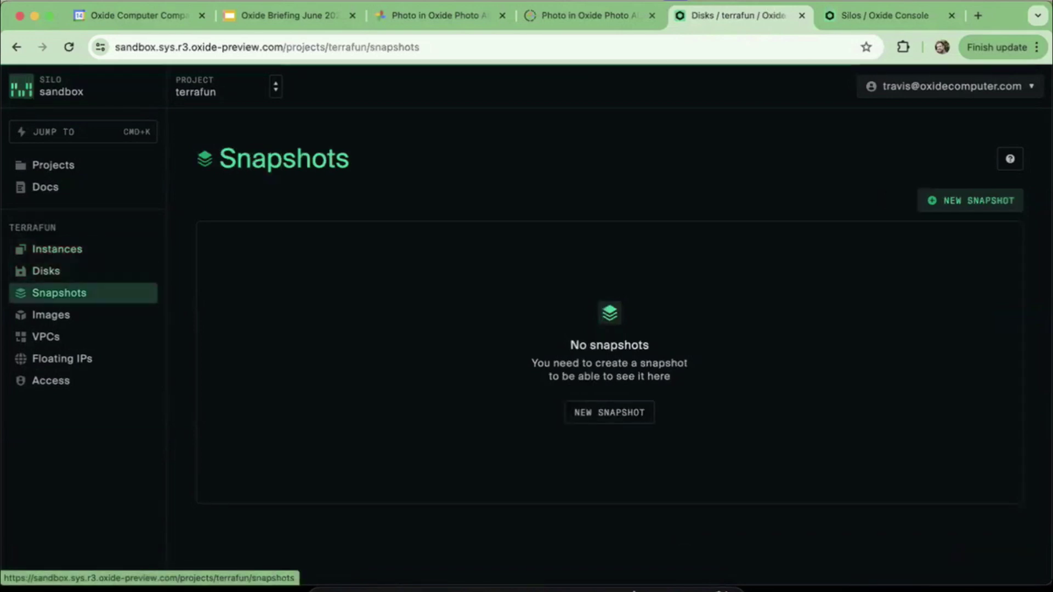
pyautogui.click(51, 314)
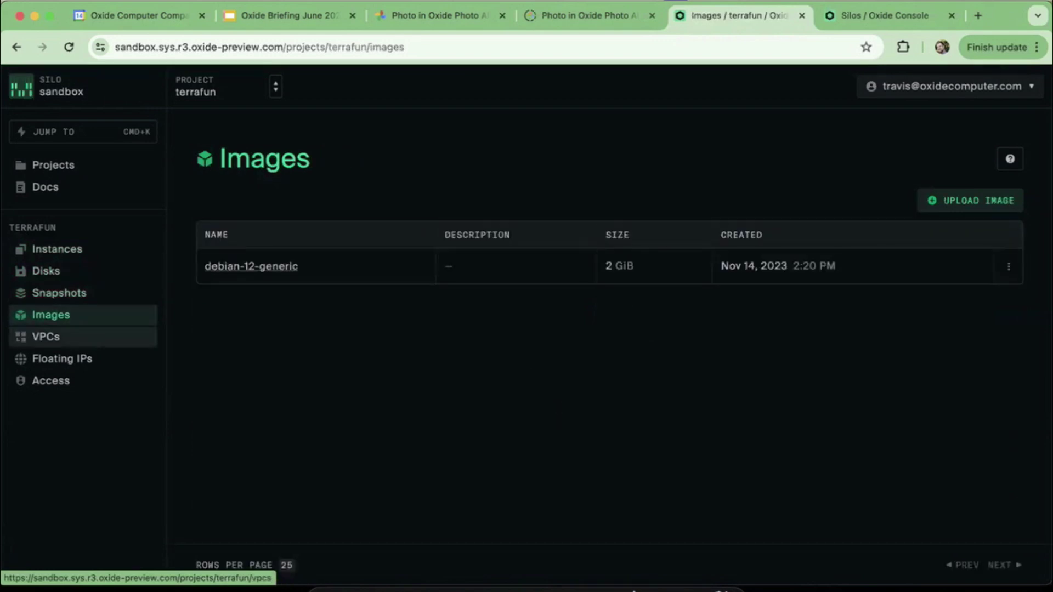
pyautogui.click(46, 337)
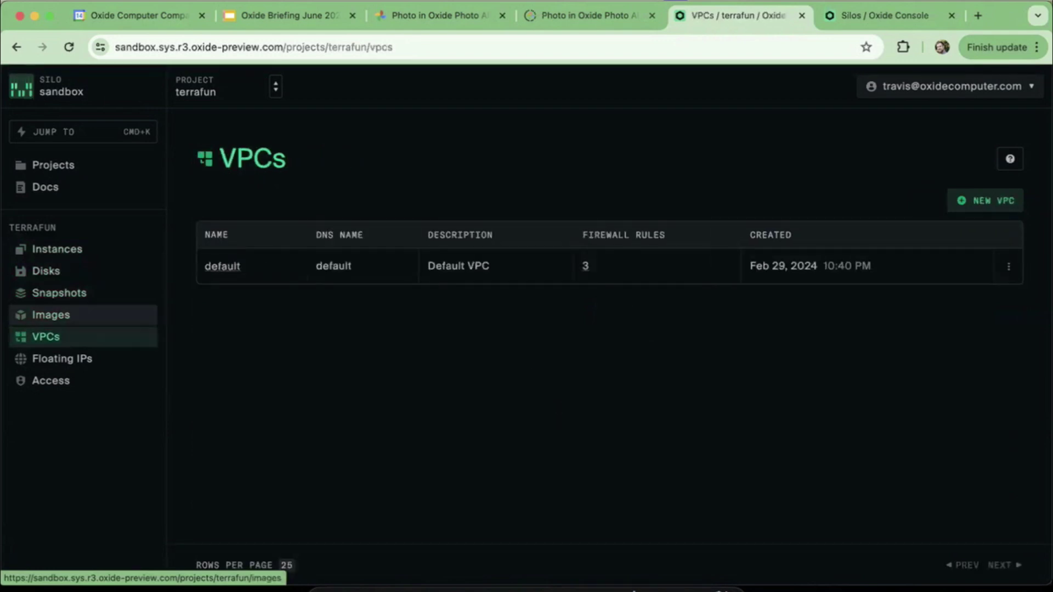
pyautogui.click(57, 249)
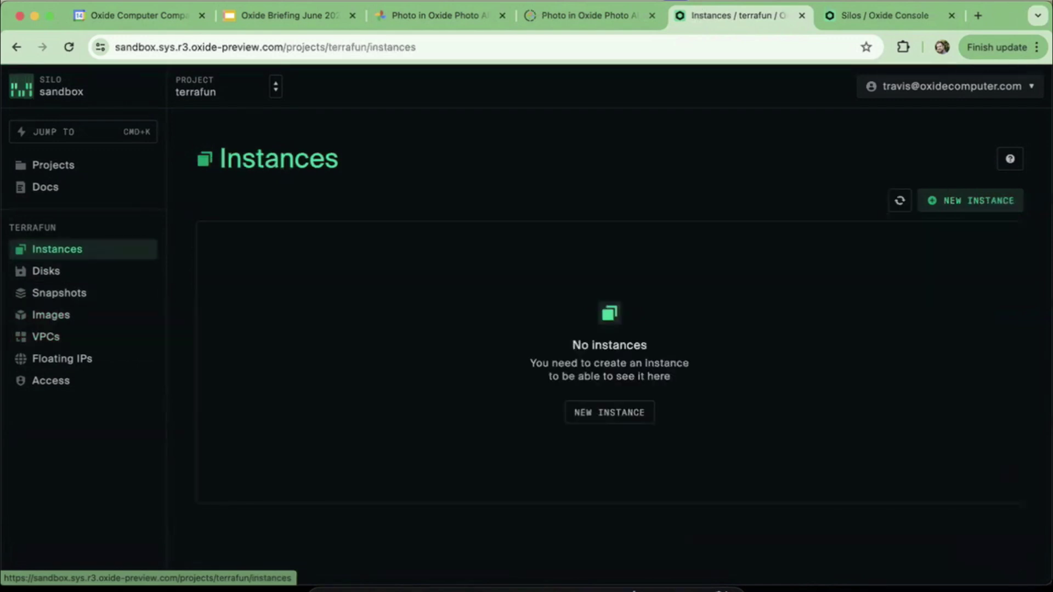
# Bring up main.tf in TextEdit and select the SSH public_key value.
pyautogui.click(621, 588)
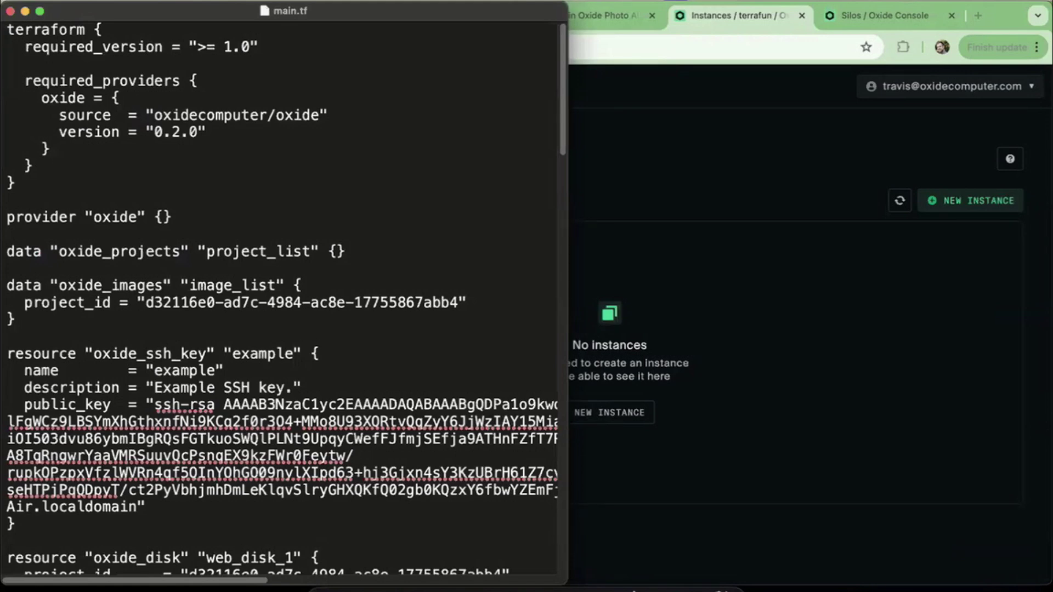
pyautogui.scroll(-2, 282, 299)
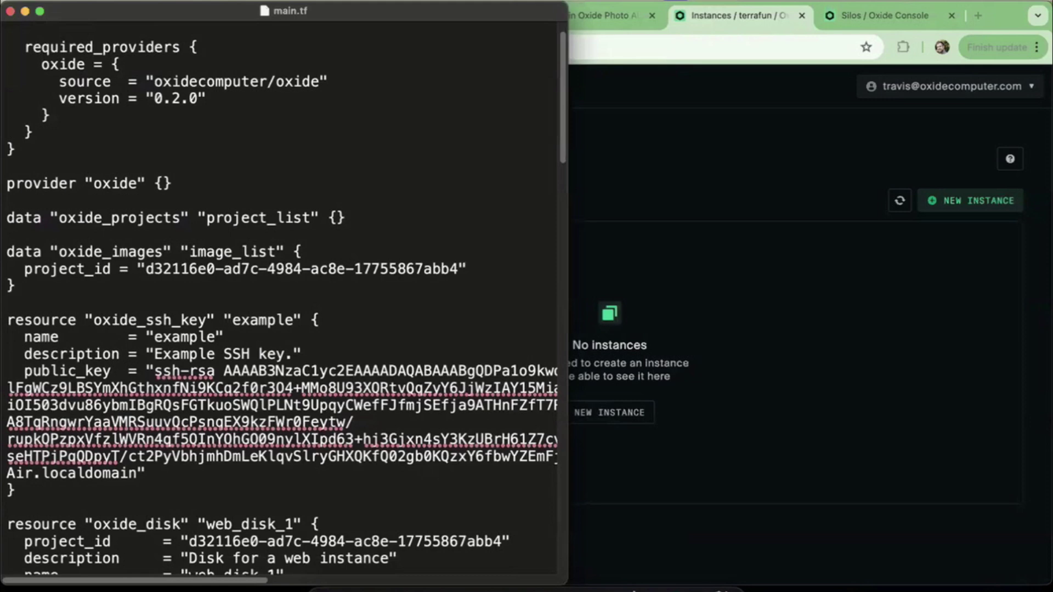
pyautogui.scroll(-15, 282, 299)
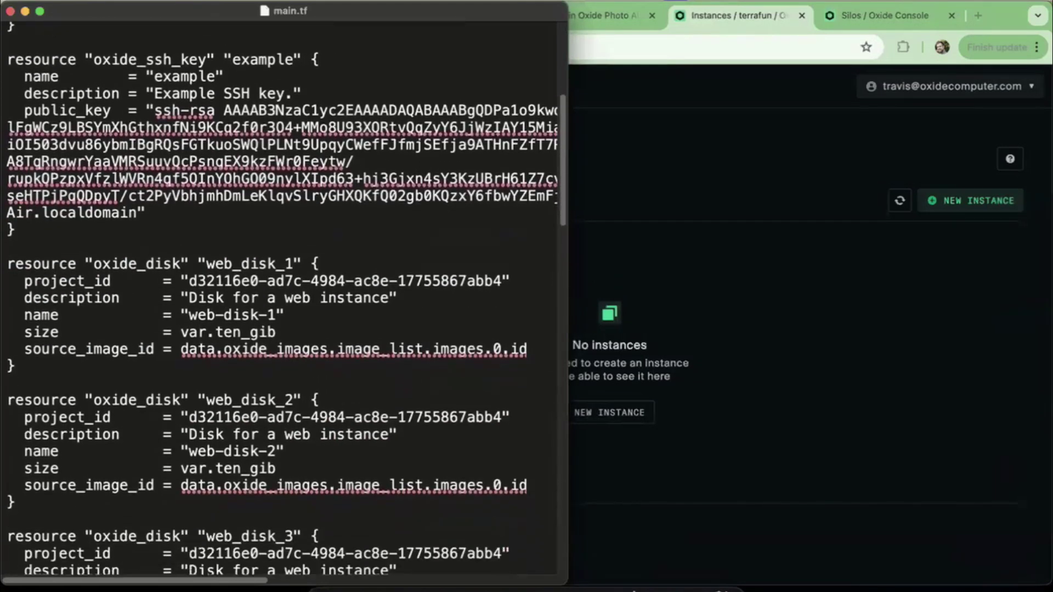
pyautogui.scroll(-4, 282, 299)
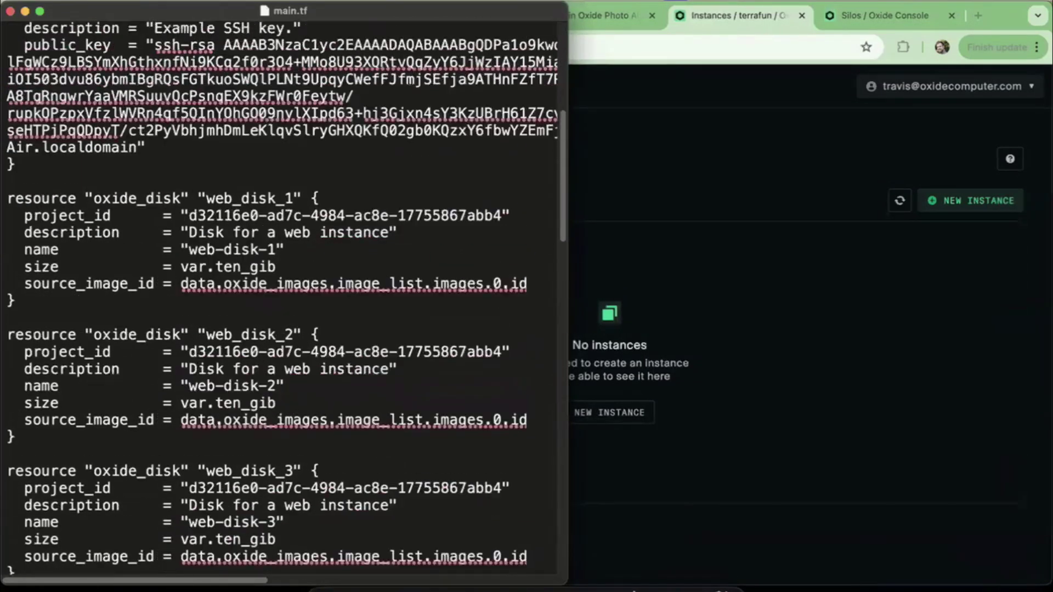
pyautogui.scroll(7, 281, 299)
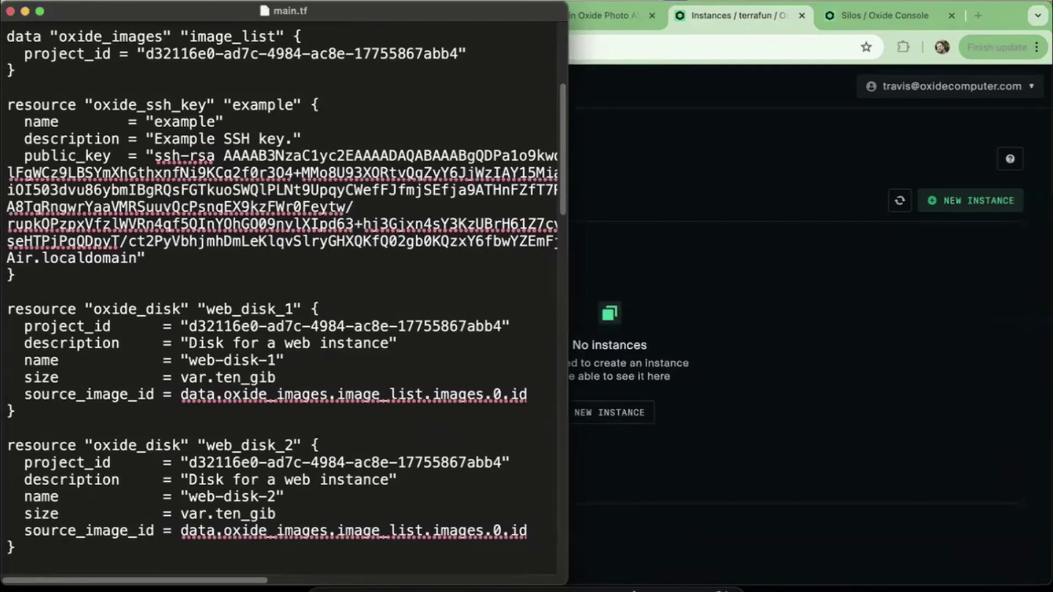
pyautogui.moveTo(155, 156); pyautogui.dragTo(137, 258)
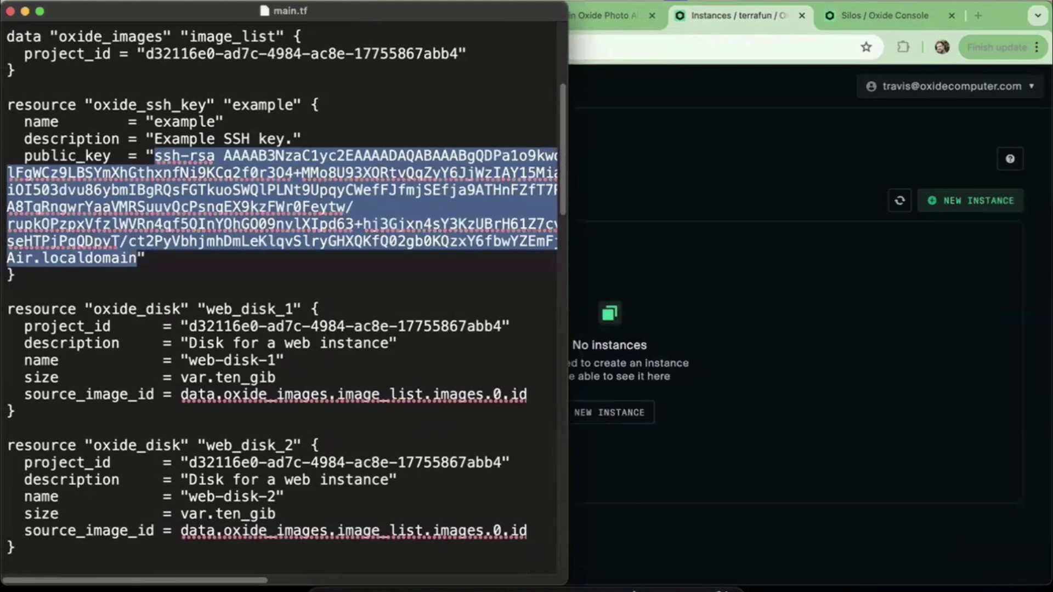
# Scroll down through the disk and web oxide_instance resource definitions in main.tf.
pyautogui.scroll(-13, 282, 299)
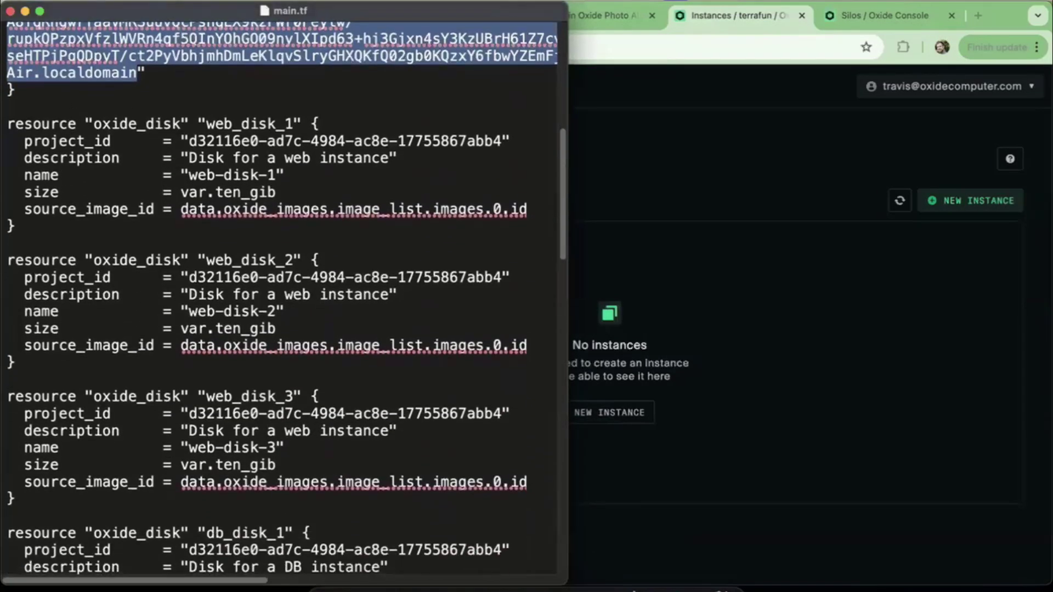
pyautogui.scroll(-16, 282, 299)
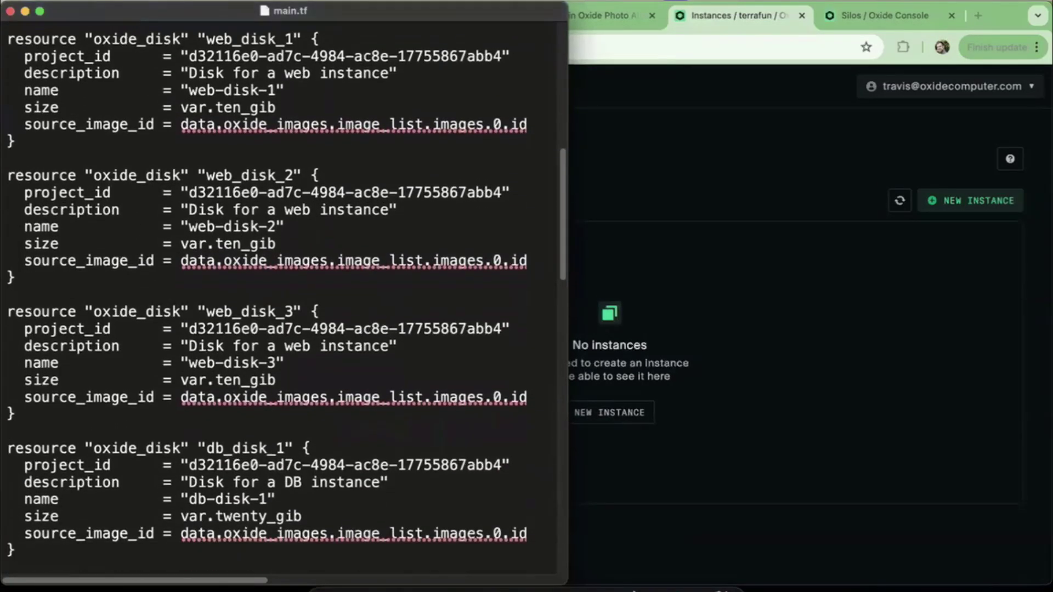
pyautogui.scroll(-20, 281, 299)
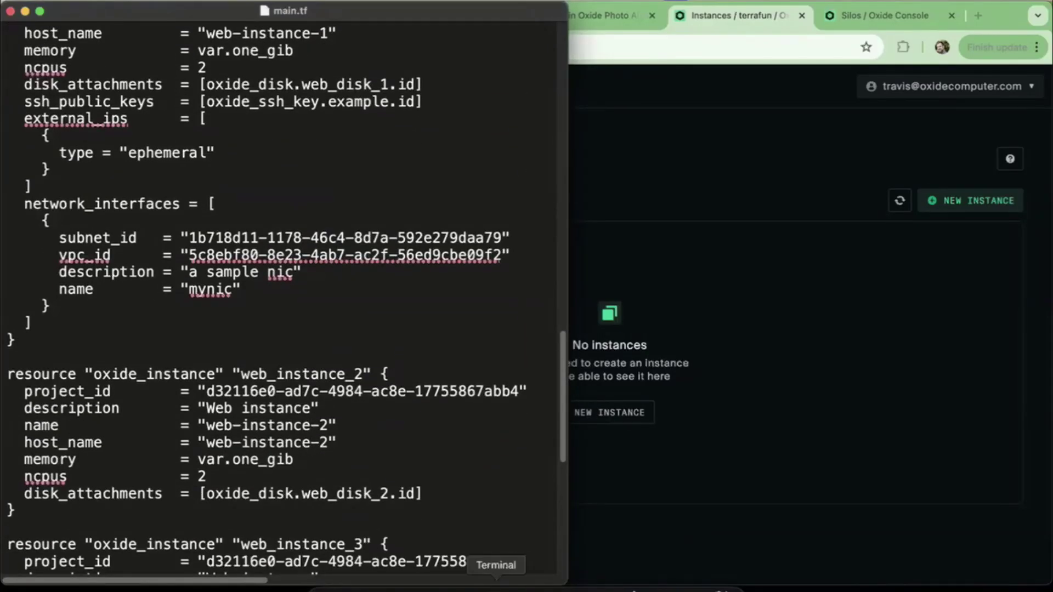
pyautogui.click(496, 586)
# Clear the terminal and run terraform init && terraform apply.
pyautogui.write('clear')
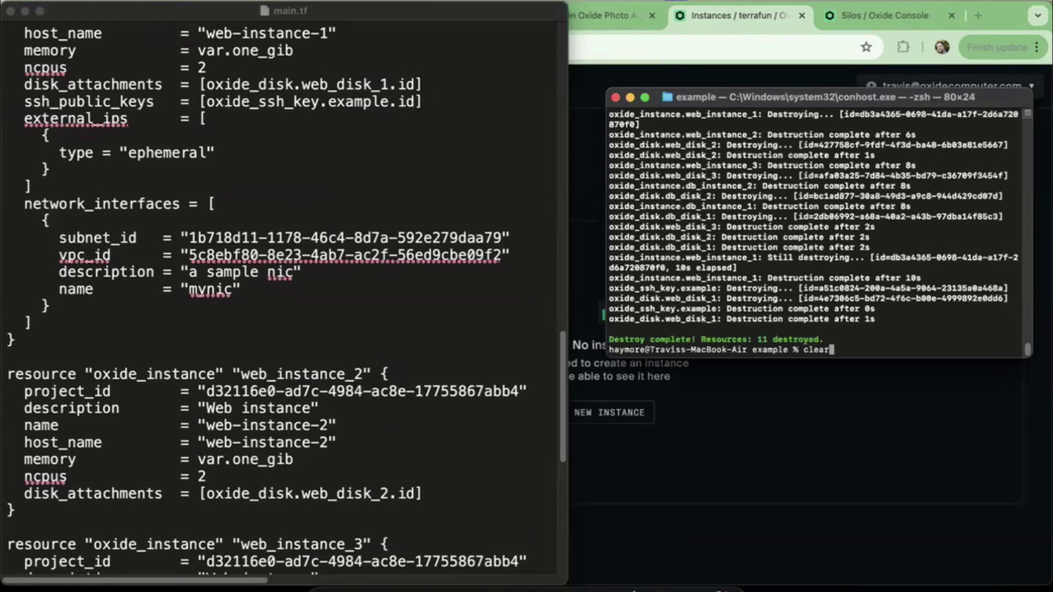
pyautogui.press('Return')
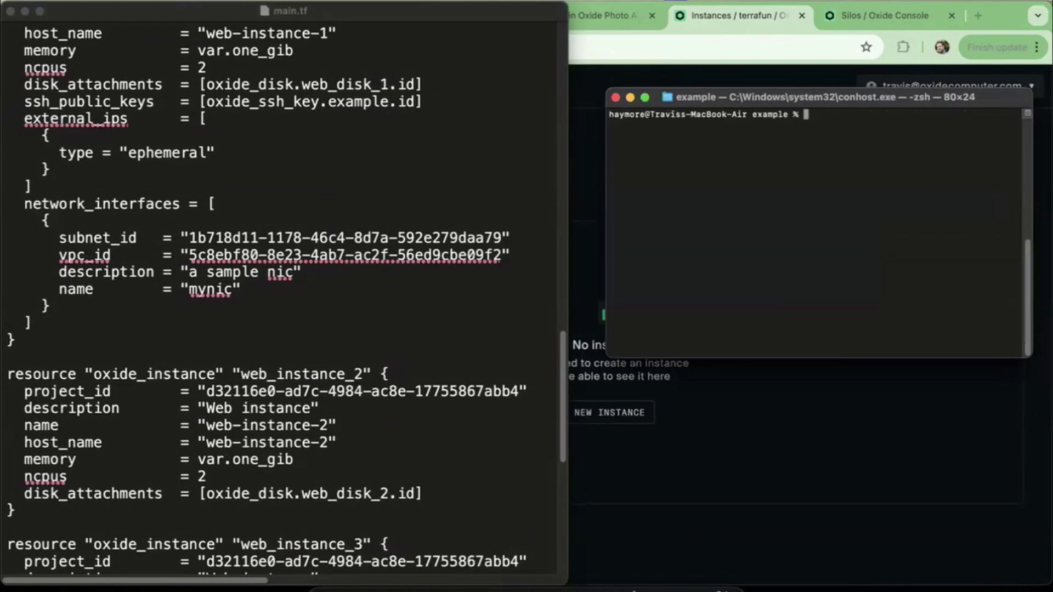
pyautogui.write('terraform init && terraform apply')
pyautogui.press('Return')
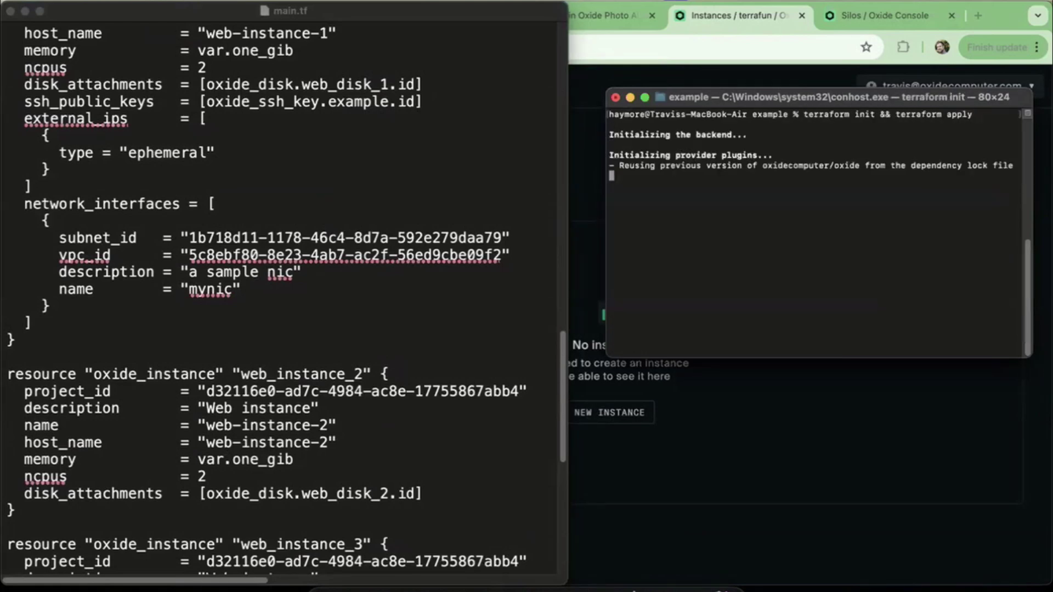
# Approve the 11-resource plan with yes, then refresh the terrafun Instances list.
pyautogui.write('yes')
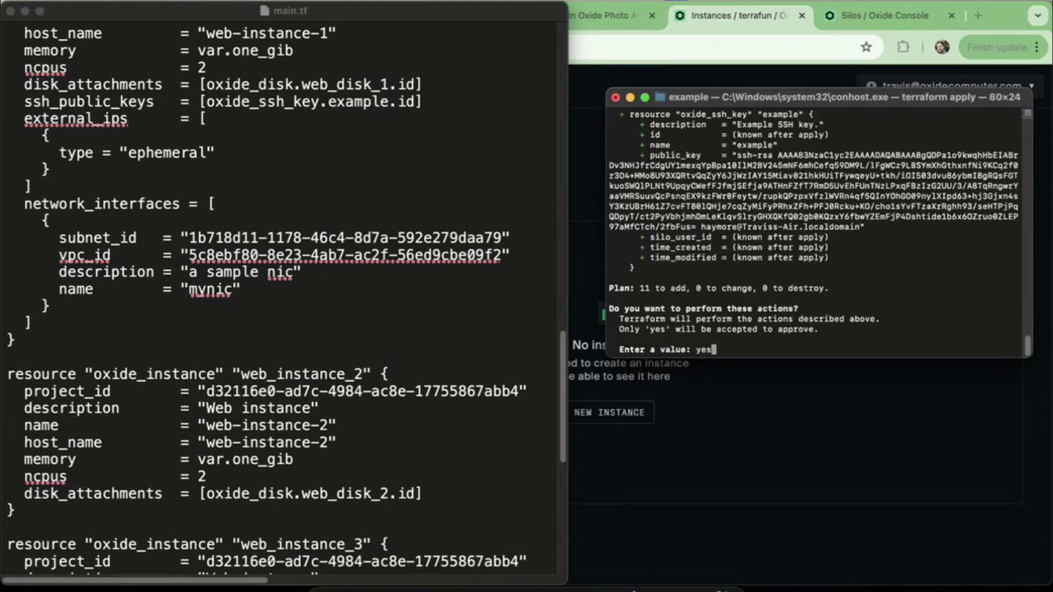
pyautogui.press('Return')
pyautogui.press('super+Tab')
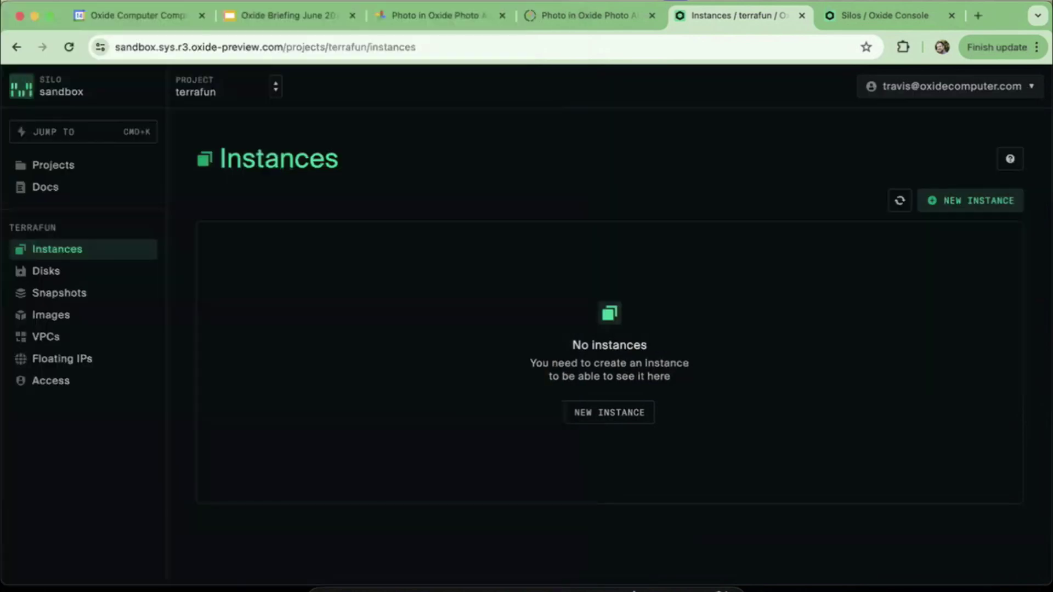
pyautogui.click(899, 200)
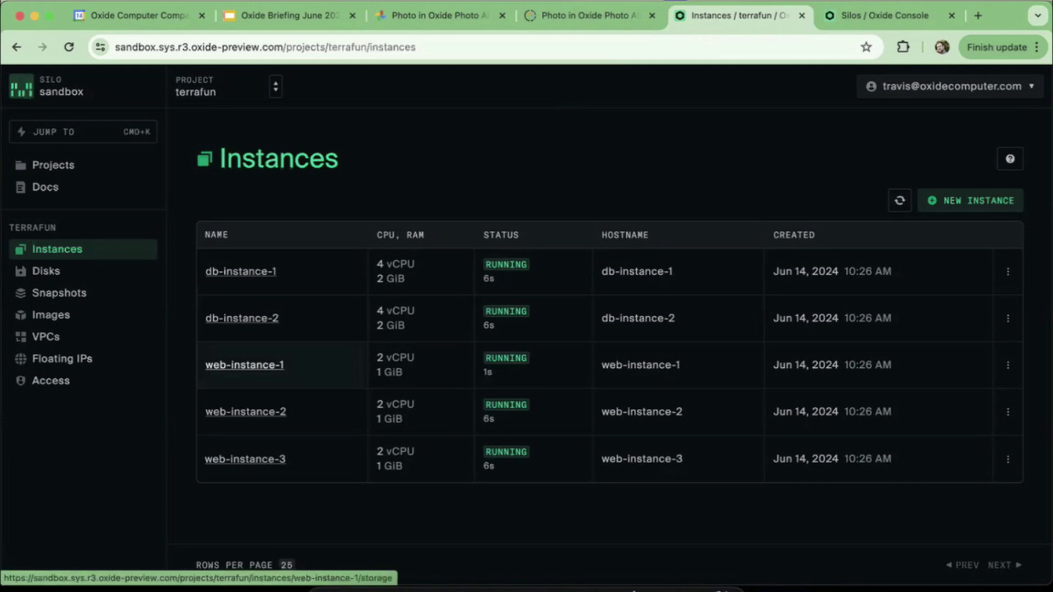
# Open web-instance-1's details and its serial console, then return to the instance page.
pyautogui.click(245, 365)
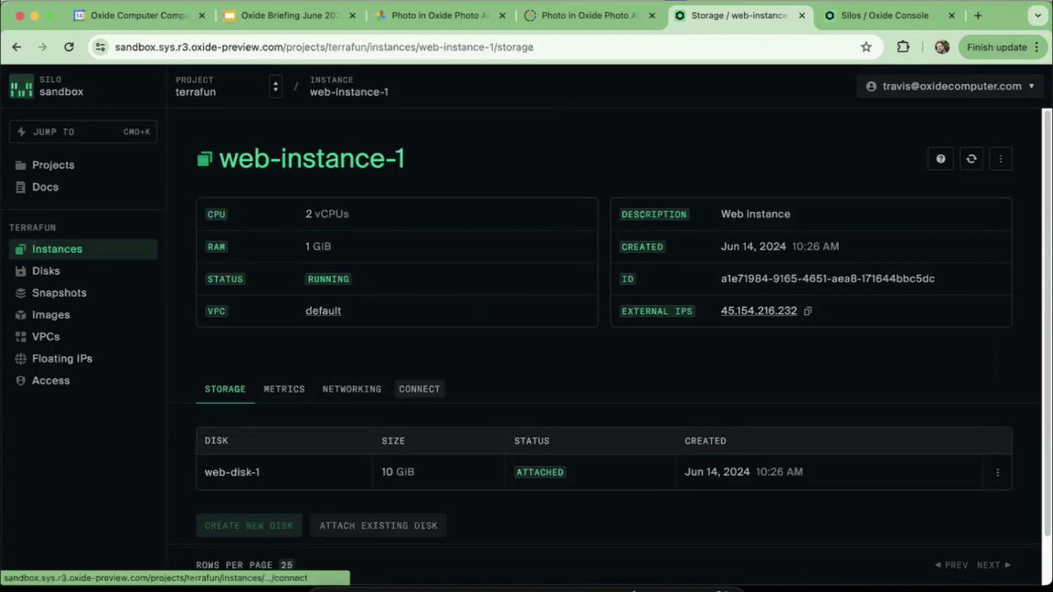
pyautogui.click(419, 388)
pyautogui.click(631, 518)
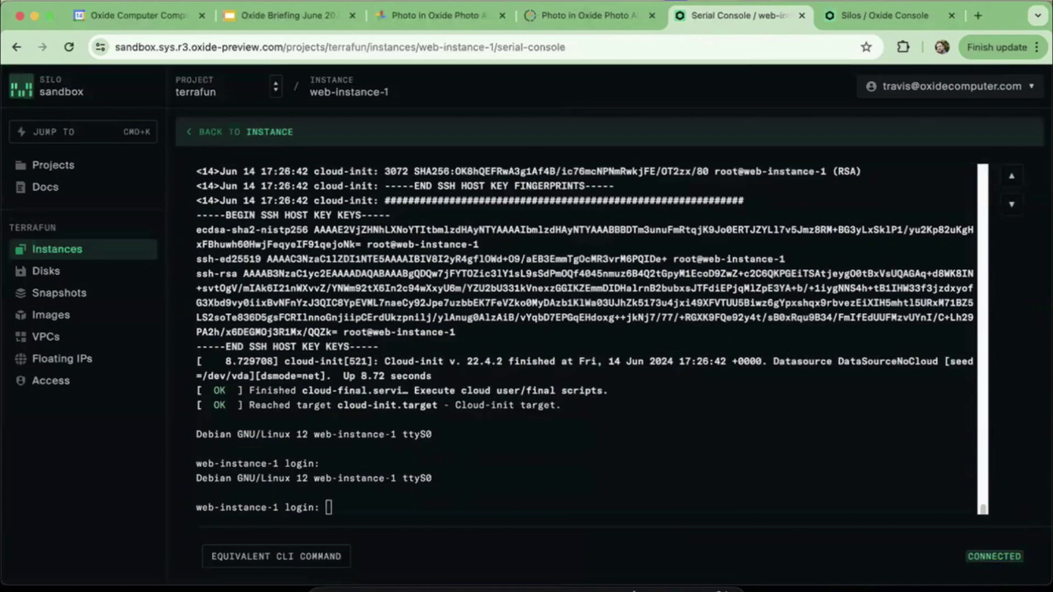
pyautogui.press('super+bracketleft')
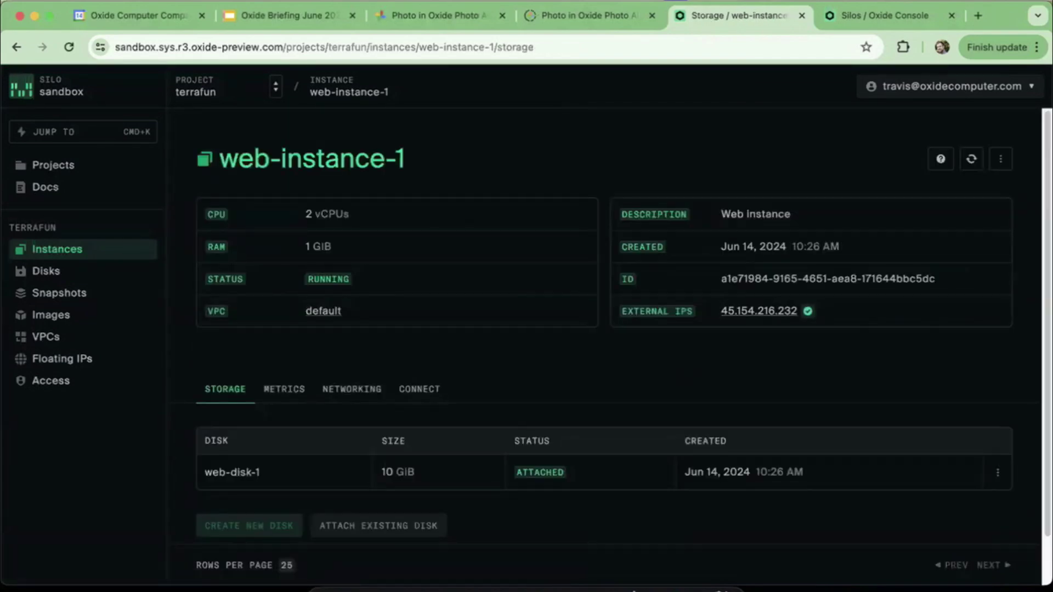
pyautogui.click(495, 586)
pyautogui.press('super+n')
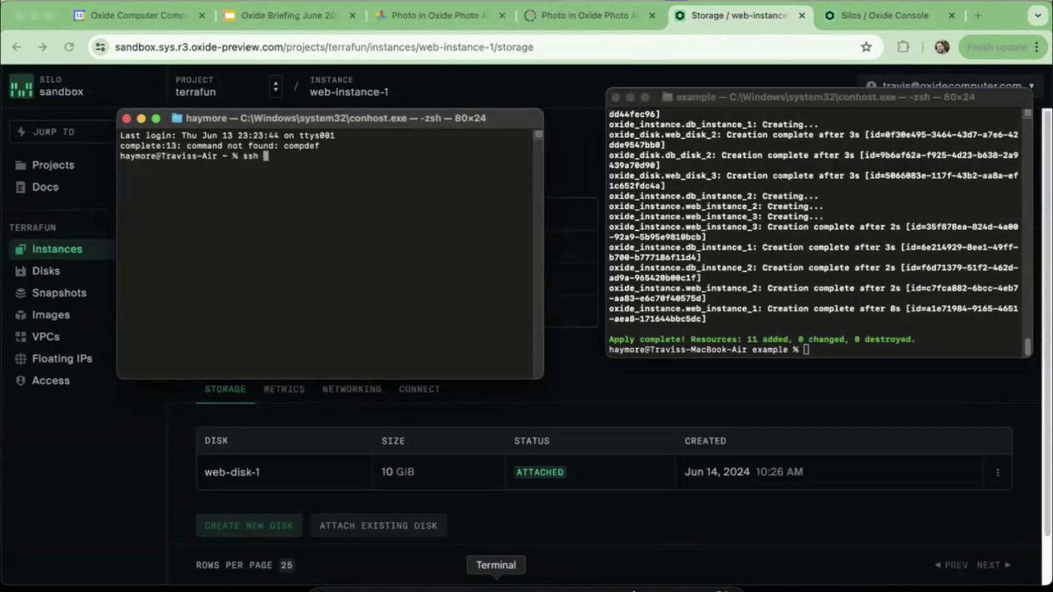
pyautogui.write('45.154.216.232')
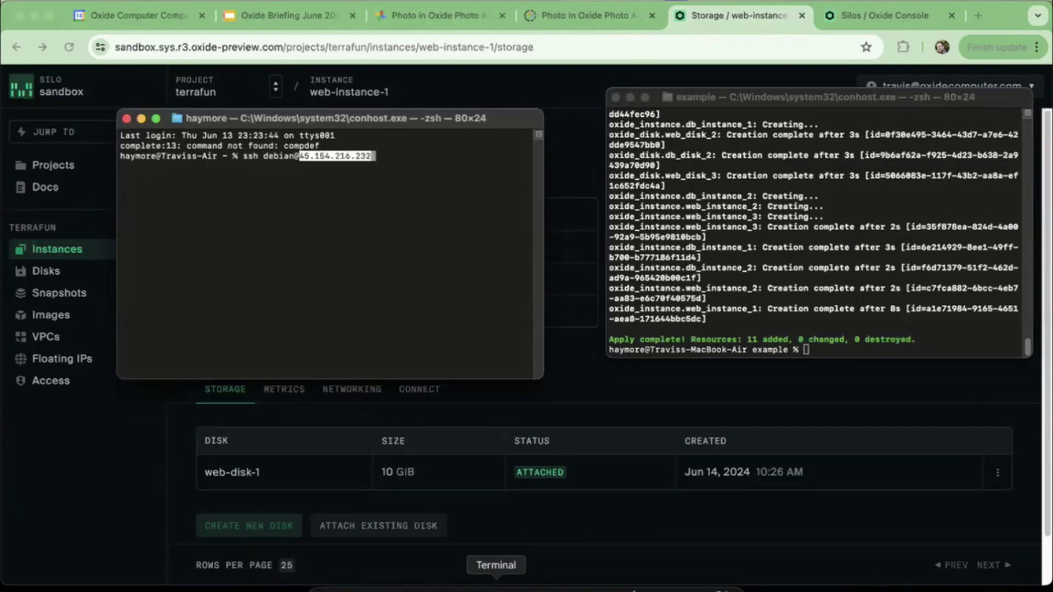
pyautogui.press('Return')
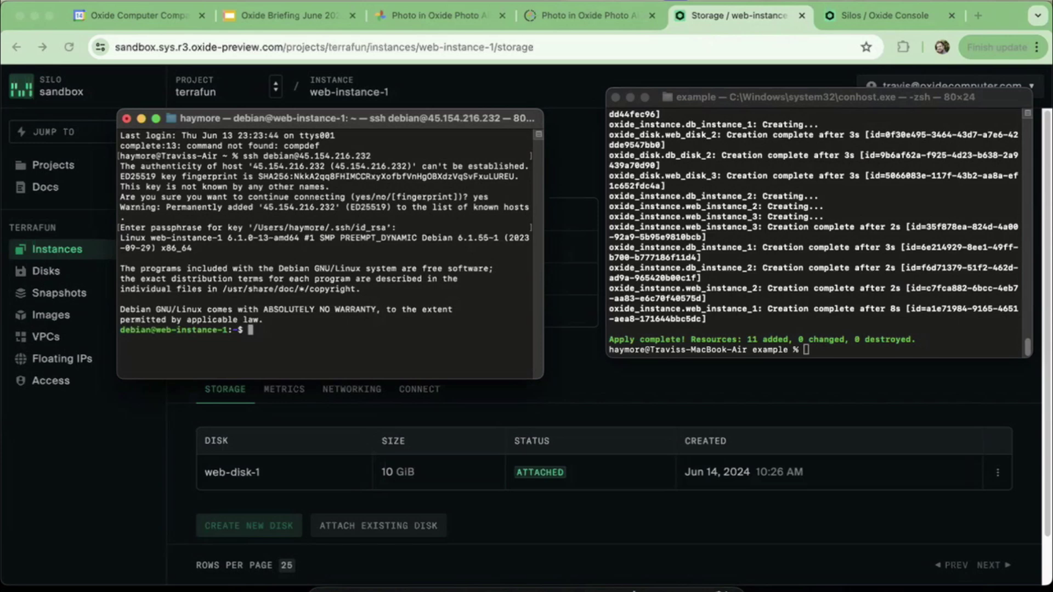
pyautogui.press('super+Tab')
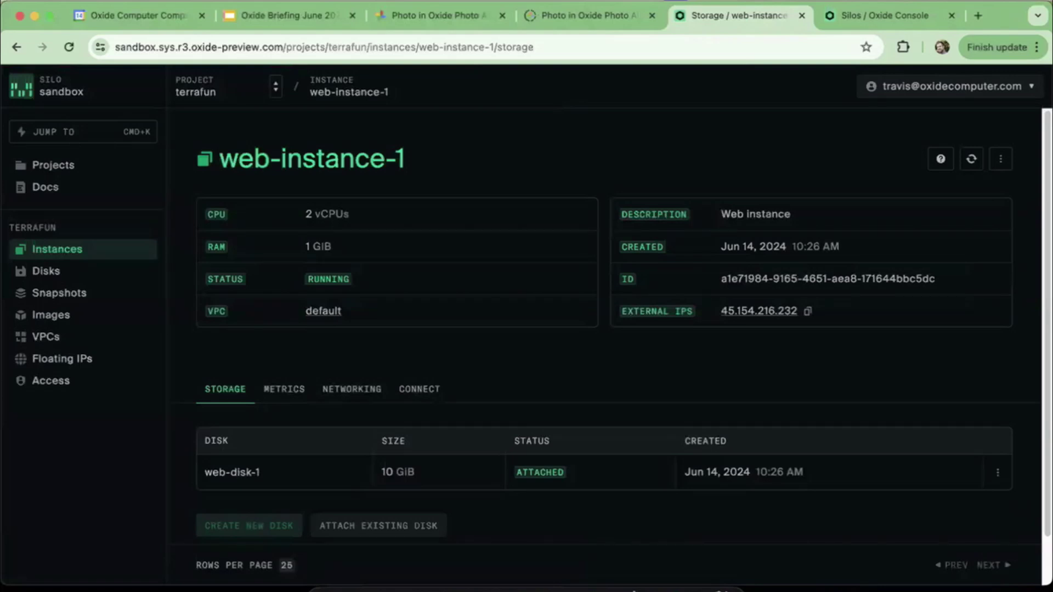
# View the terrafun Disks and empty Snapshots pages, then return to the Instances list.
pyautogui.click(46, 271)
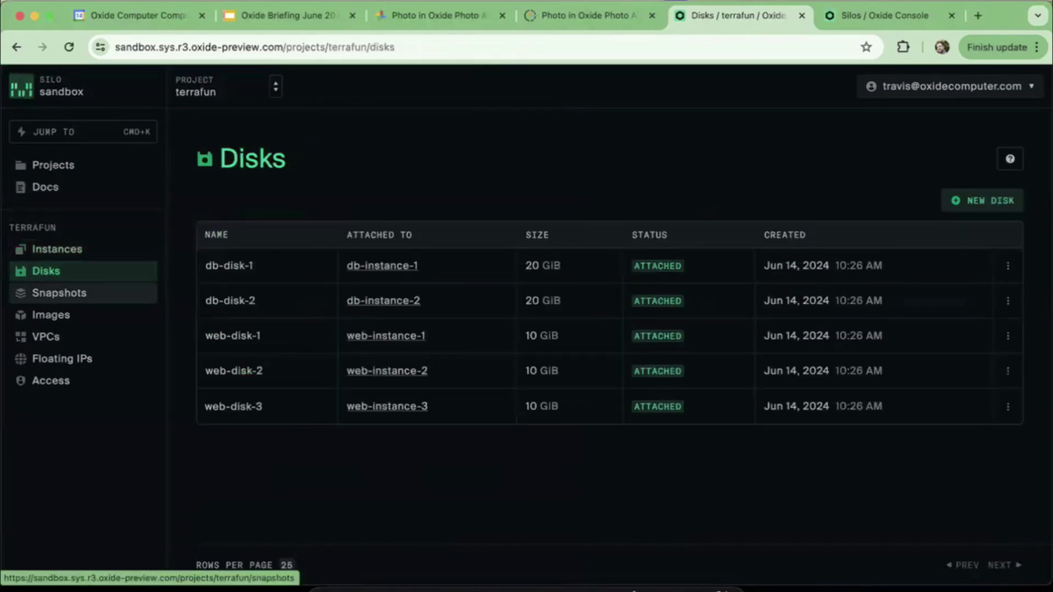
pyautogui.click(59, 293)
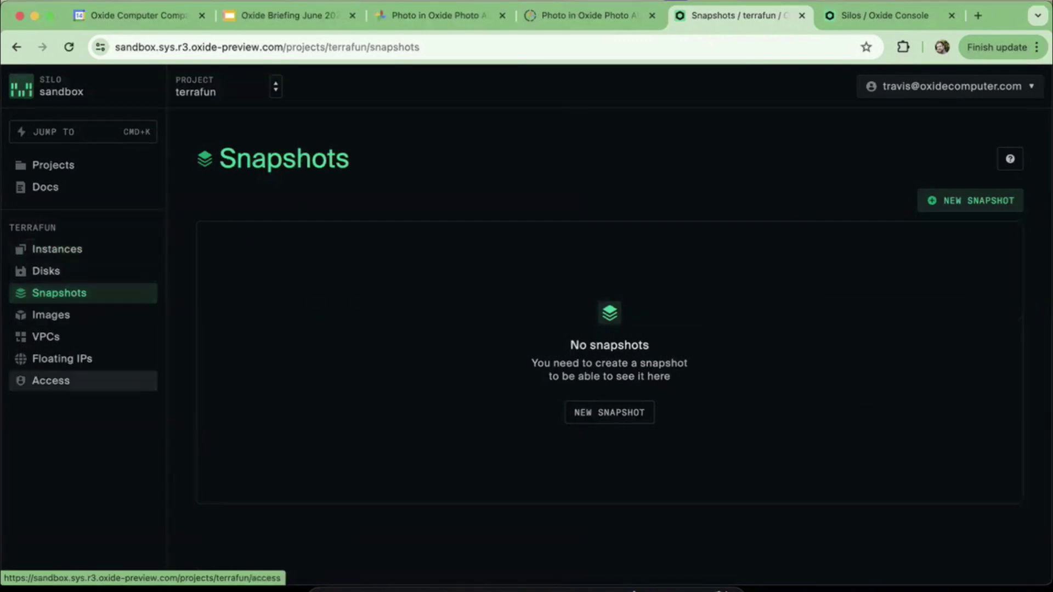
pyautogui.click(57, 249)
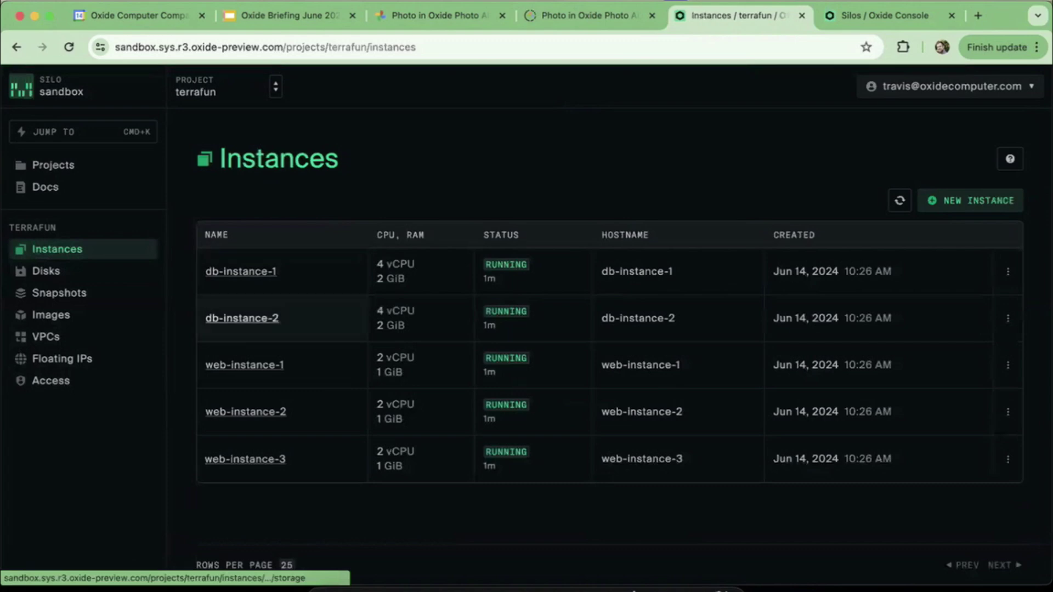
# Inspect web-instance-1's storage and its Networking tab's network interfaces, then list the project's VPCs.
pyautogui.click(244, 365)
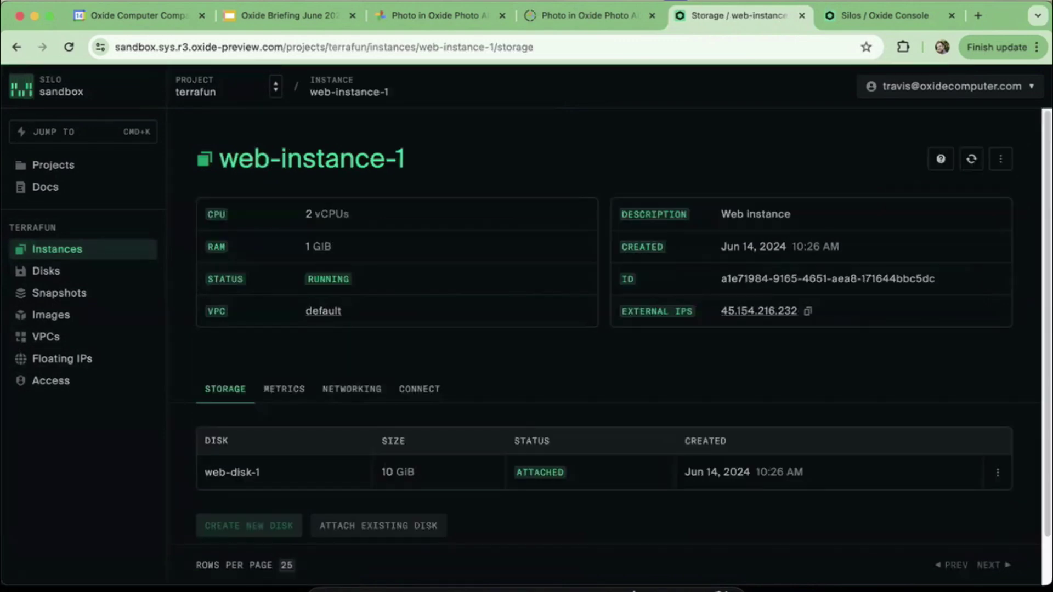
pyautogui.scroll(-1, 244, 364)
pyautogui.scroll(1, 603, 345)
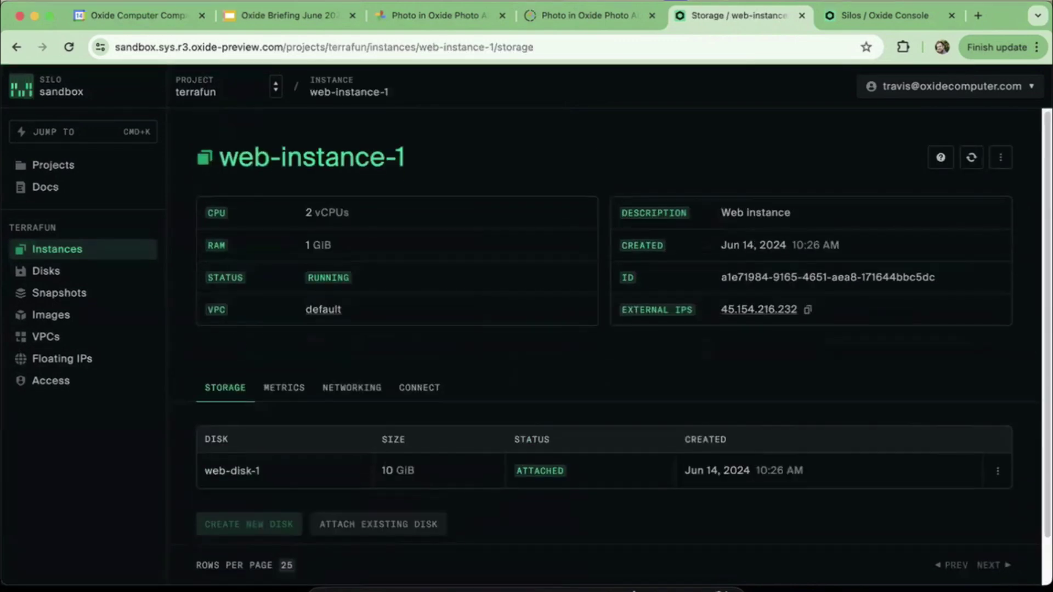
pyautogui.scroll(-1, 603, 345)
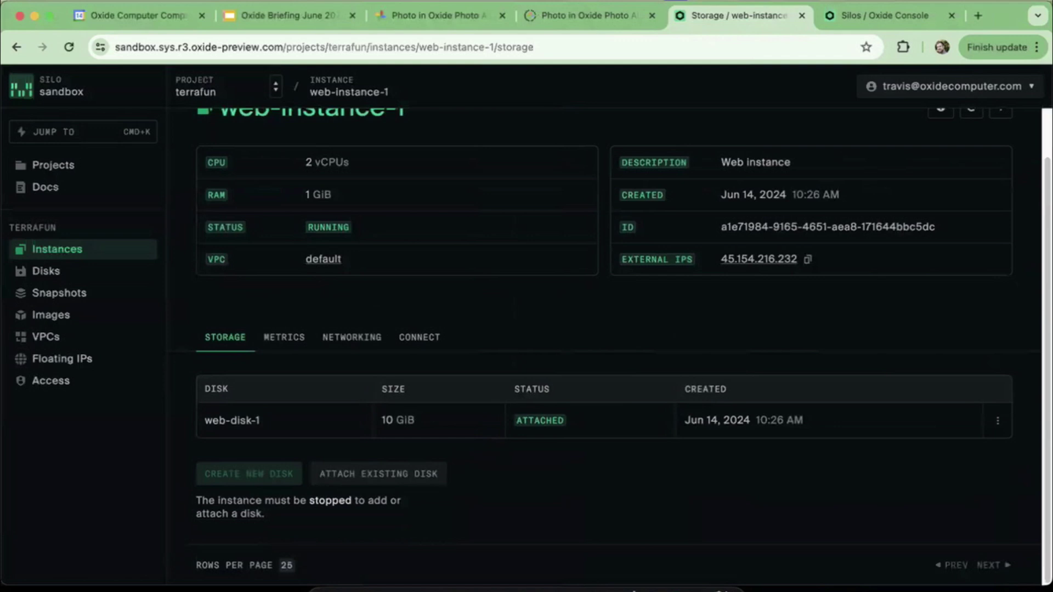
pyautogui.click(351, 337)
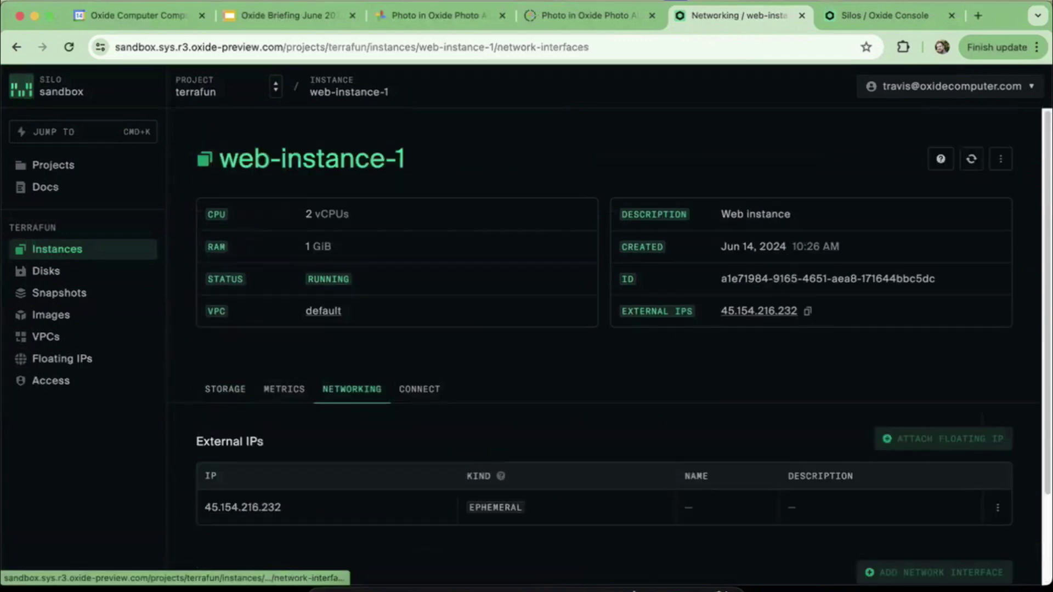
pyautogui.scroll(-2, 351, 337)
pyautogui.scroll(-1, 351, 337)
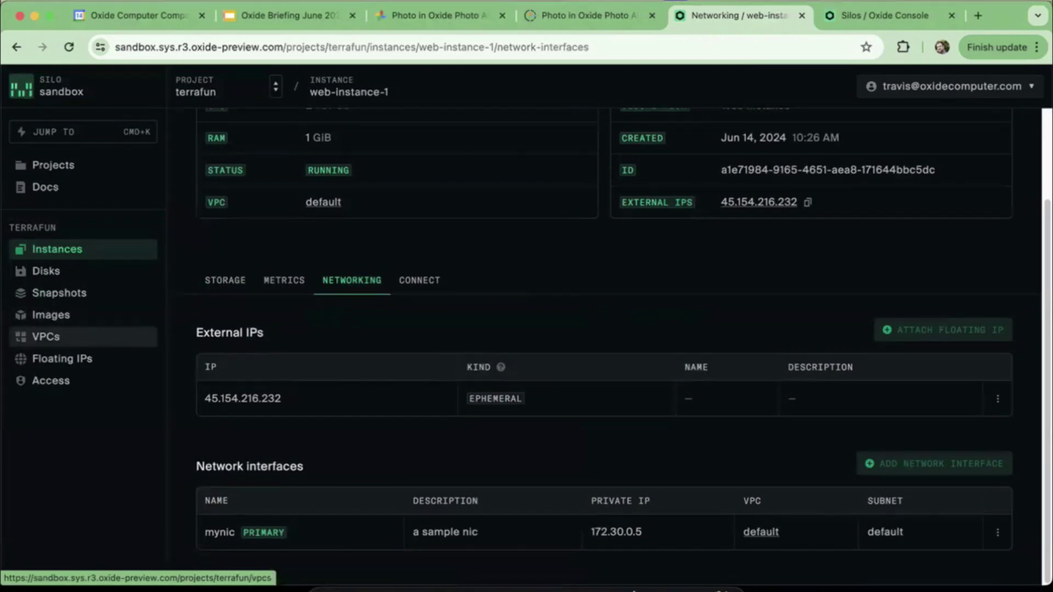
pyautogui.click(45, 337)
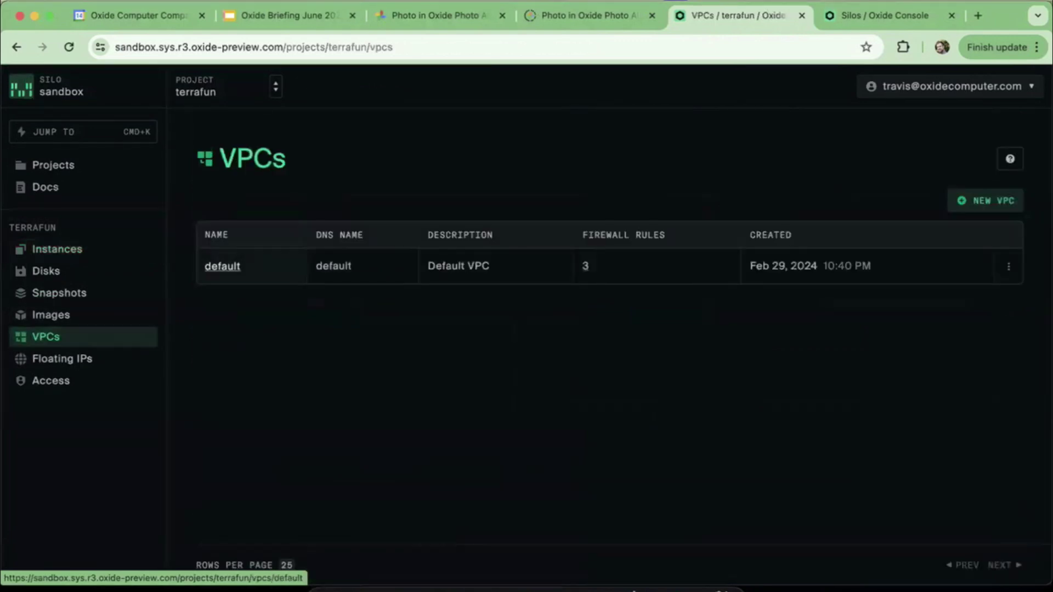
# Browse the default VPC's firewall rules and the Add firewall rule form, cancelling without adding a rule.
pyautogui.click(222, 266)
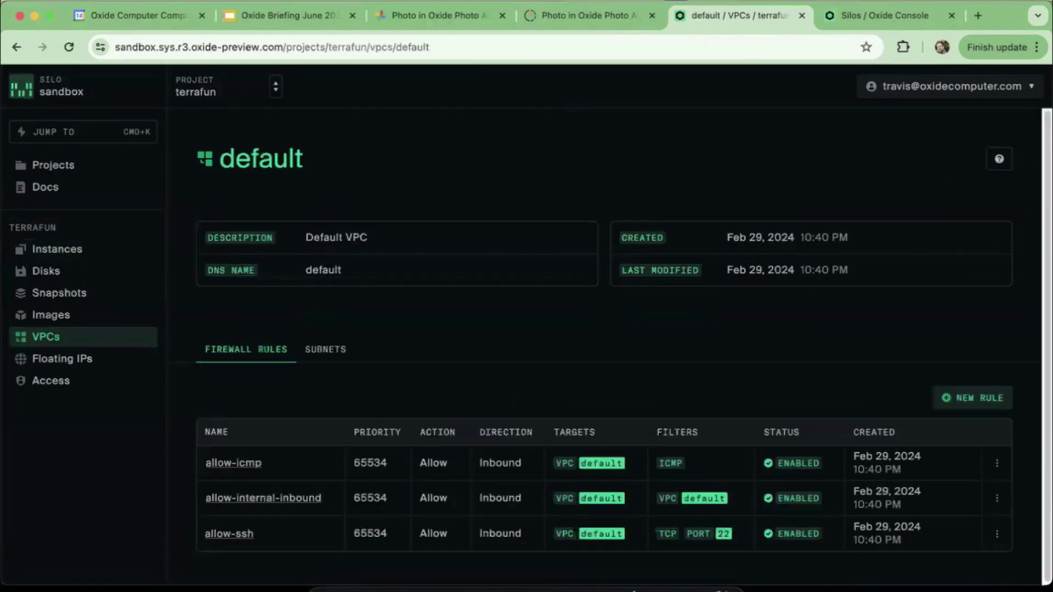
pyautogui.scroll(-1, 604, 351)
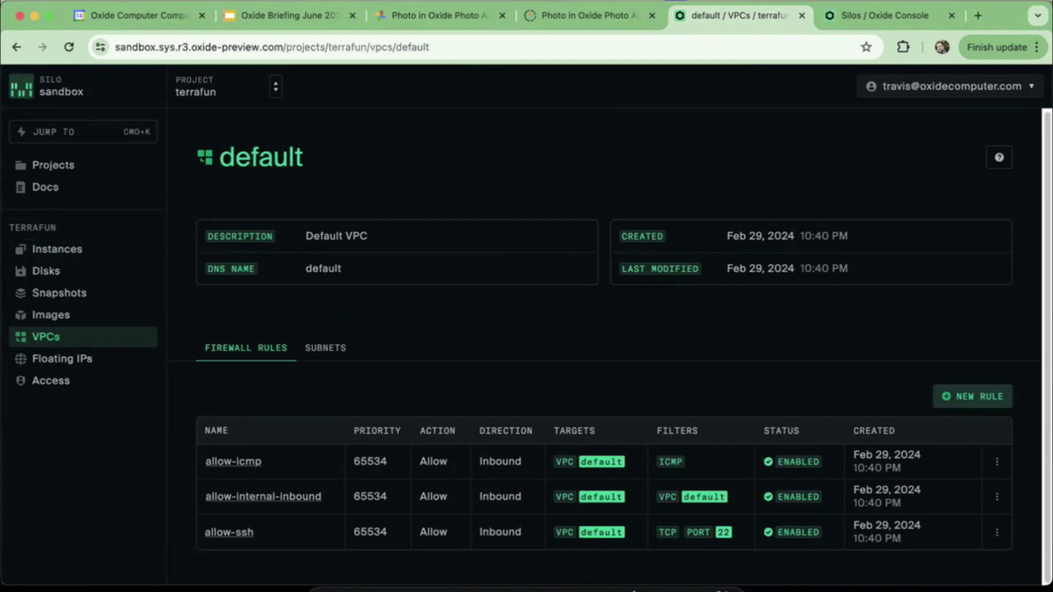
pyautogui.click(972, 396)
pyautogui.scroll(-10, 972, 396)
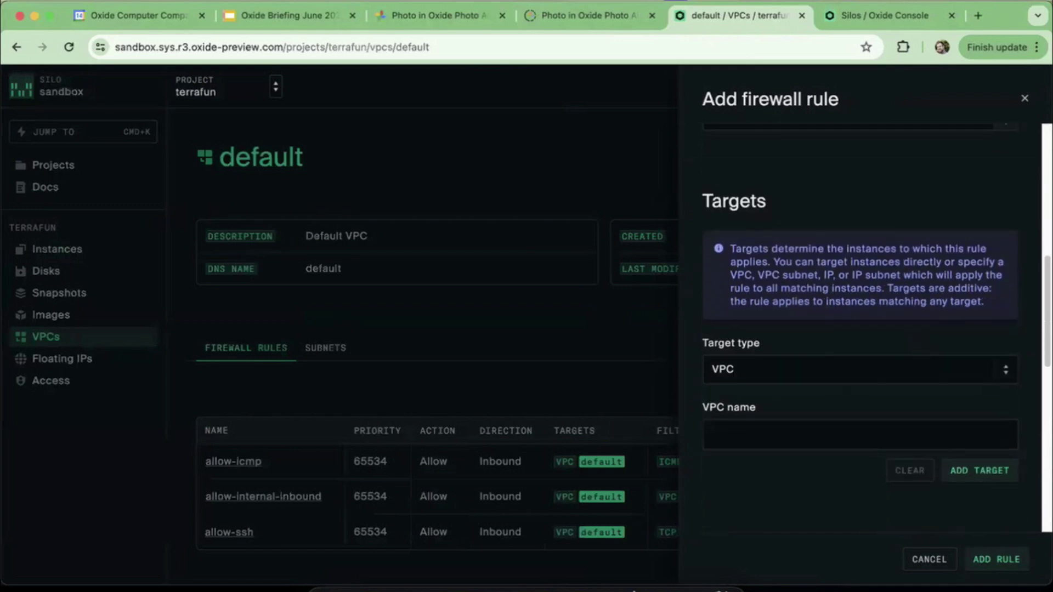
pyautogui.scroll(-8, 876, 327)
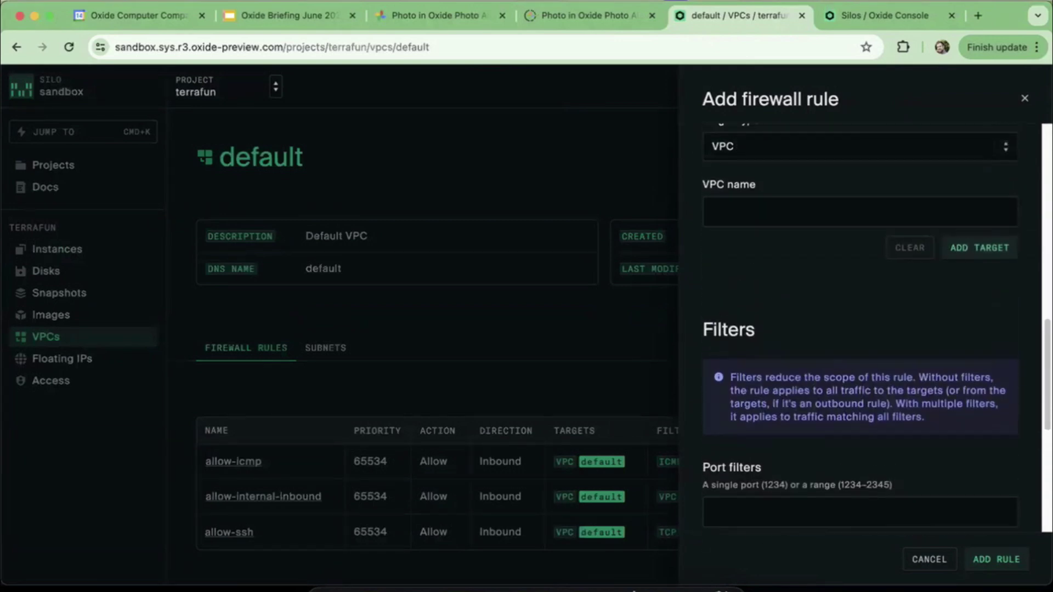
pyautogui.scroll(1, 875, 326)
pyautogui.scroll(-7, 876, 326)
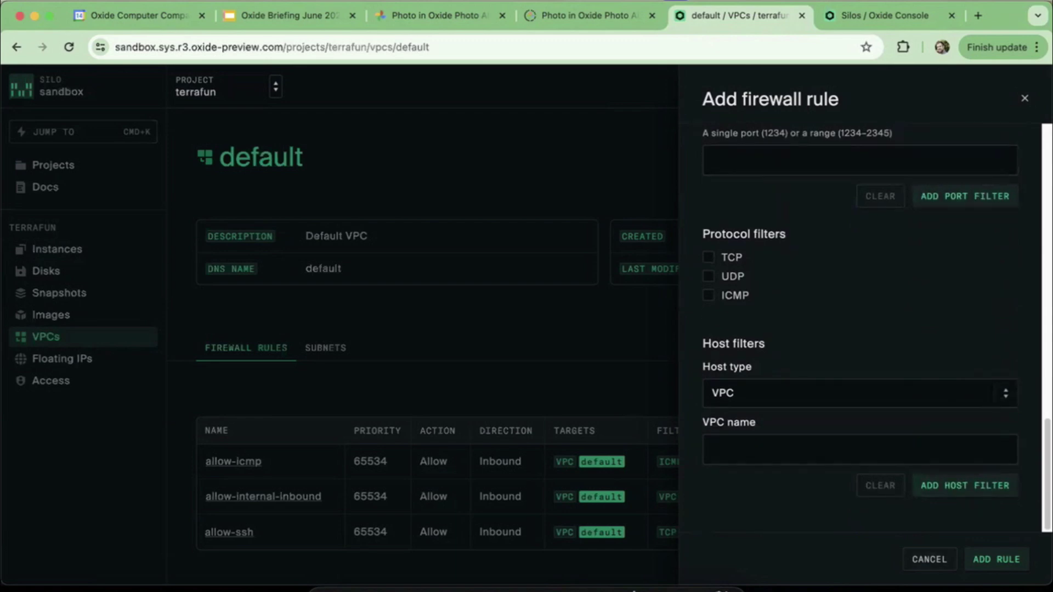
pyautogui.click(929, 559)
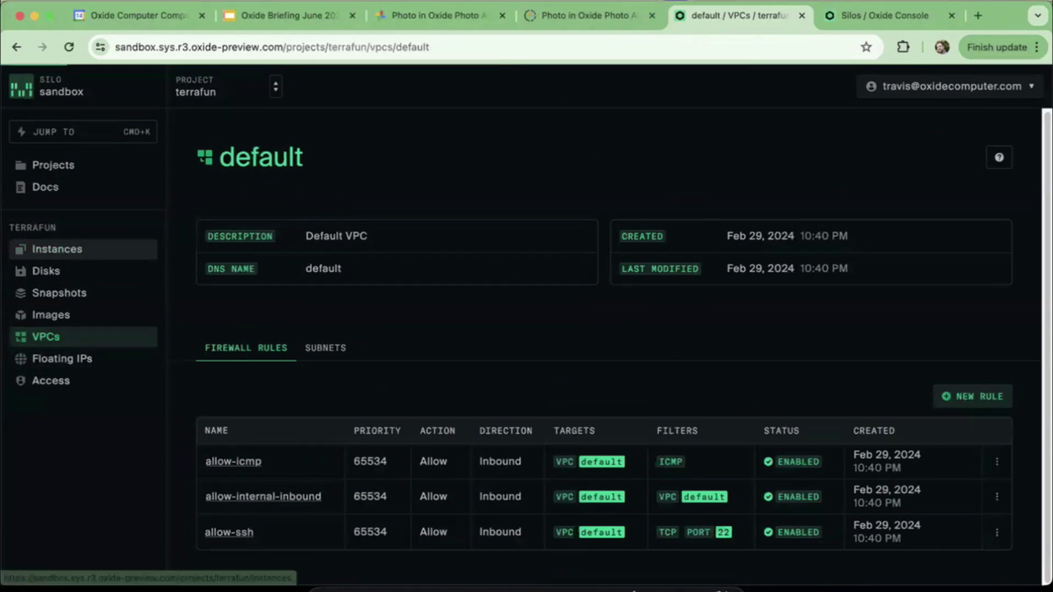
pyautogui.click(57, 249)
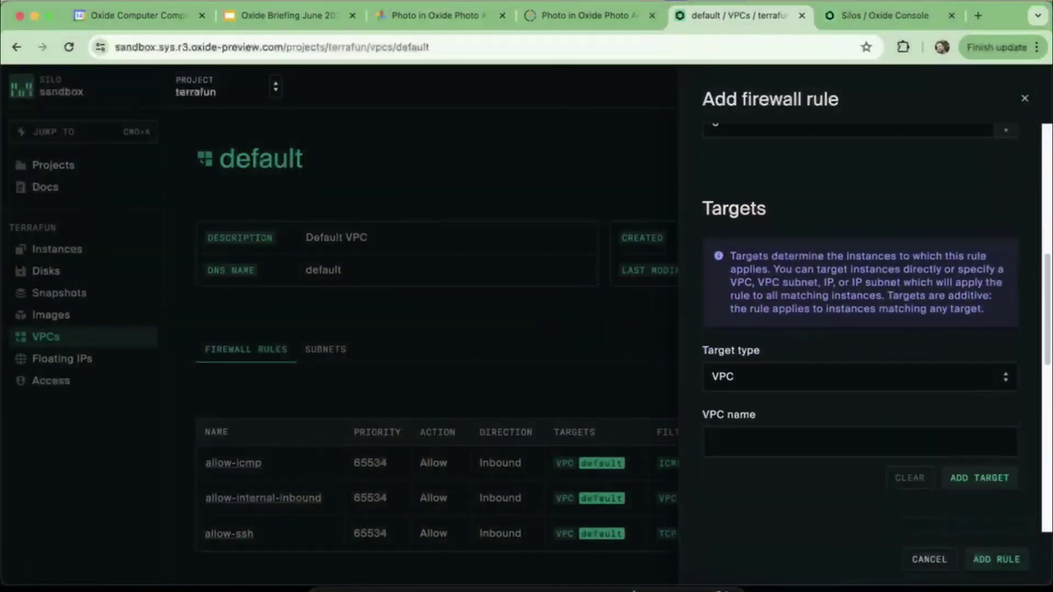
# Scroll to the new rule's Targets section and list the available target types.
pyautogui.scroll(-2, 860, 329)
pyautogui.press('space')
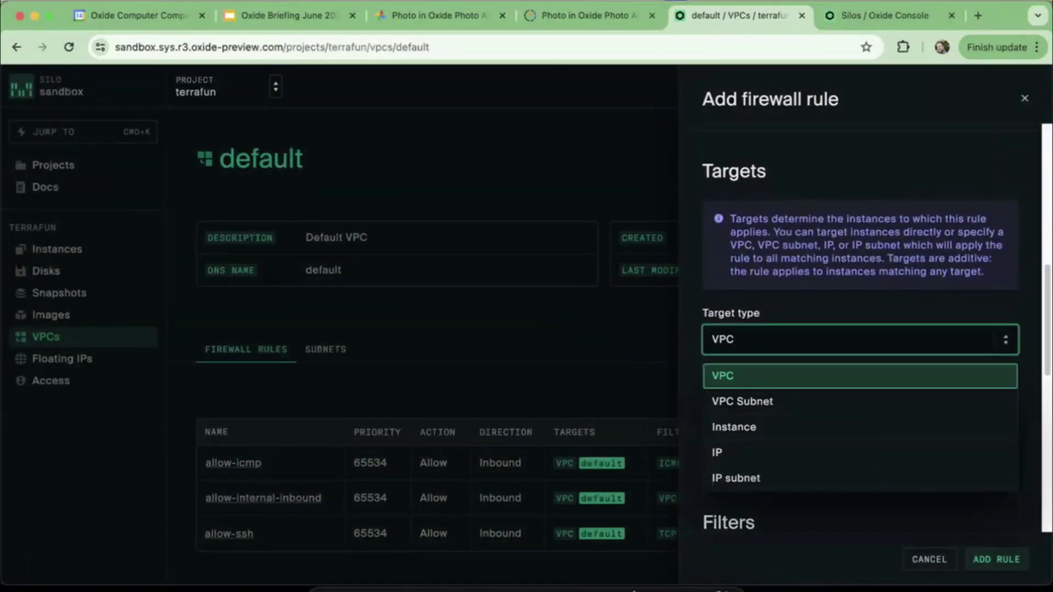
pyautogui.scroll(-2, 860, 339)
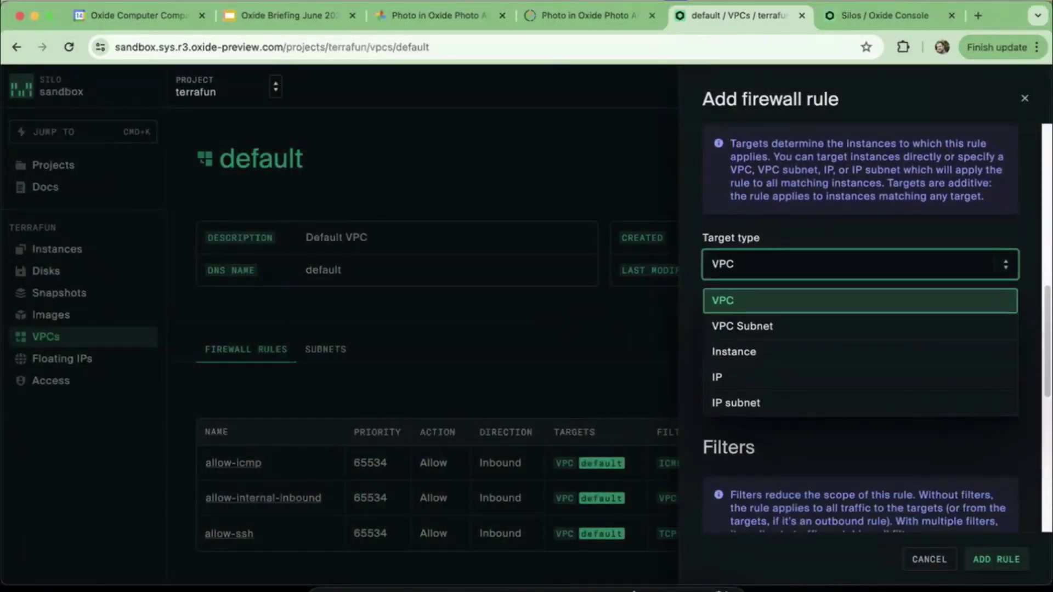